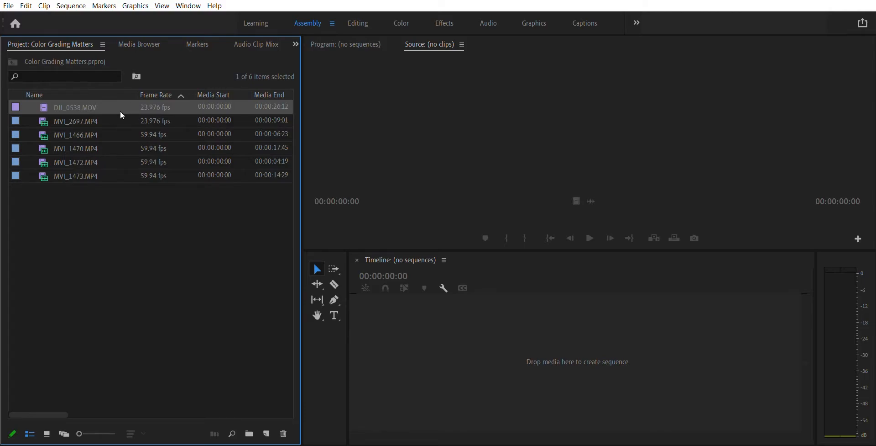
Open MVI_1466.MP4 in the source monitor and scrub through it to about 00:00:04:47
{"action": "double_click", "coordinate": [76, 135]}
{"action": "left_click", "coordinate": [360, 216]}
{"action": "left_click_drag", "start_coordinate": [373, 204], "coordinate": [727, 188]}
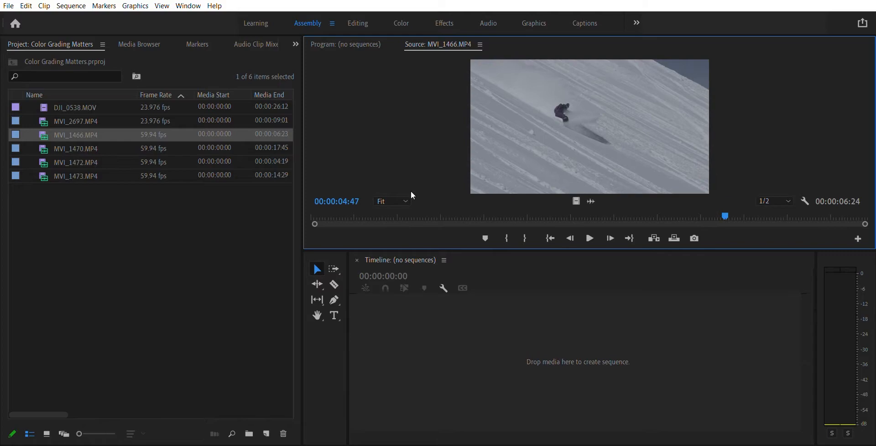
Delete the clips MVI_1470.MP4, MVI_1472.MP4 and MVI_1473.MP4 from the project
{"action": "left_click", "coordinate": [122, 152]}
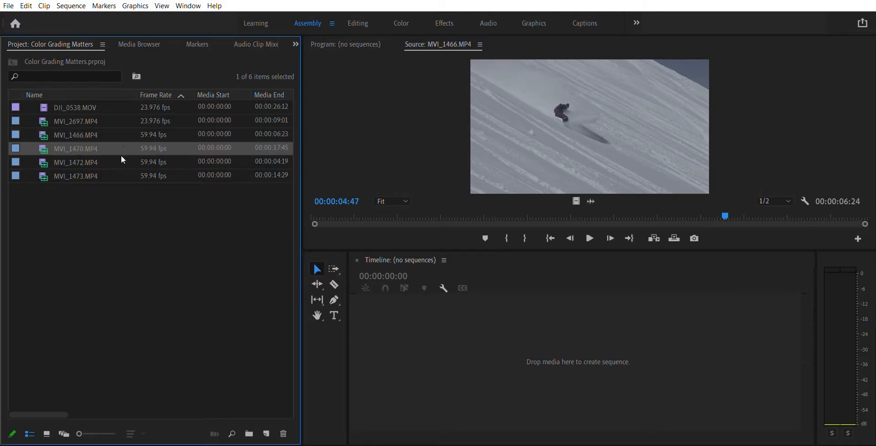
{"action": "key", "text": "shift+Down"}
{"action": "key", "text": "shift+Down"}
{"action": "key", "text": "Delete"}
Interpret the MVI_1466.MP4 footage at a frame rate of 23.976 fps
{"action": "left_click", "coordinate": [100, 132]}
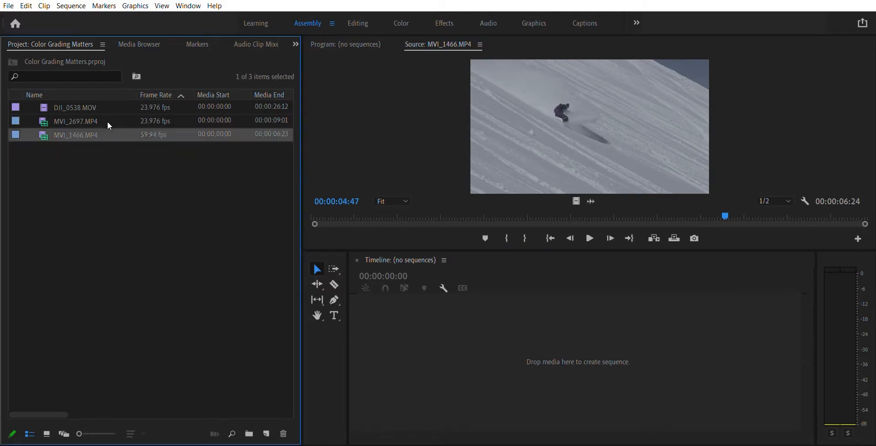
{"action": "left_click", "coordinate": [484, 202]}
{"action": "left_click", "coordinate": [113, 123]}
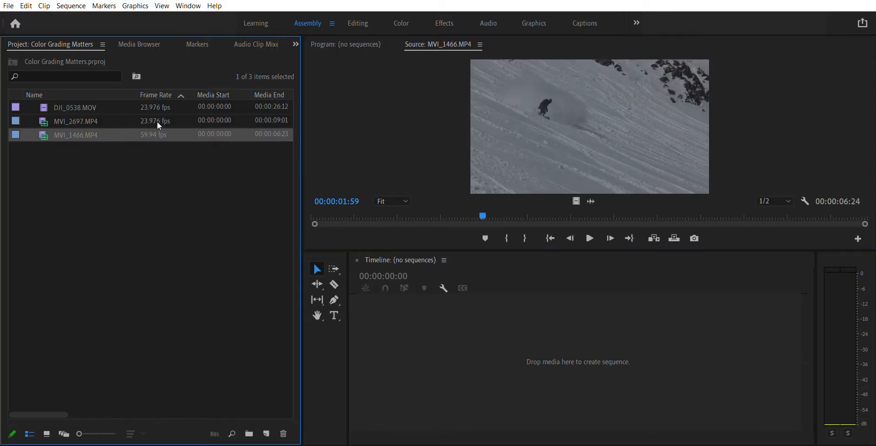
{"action": "key", "text": "ctrl+n"}
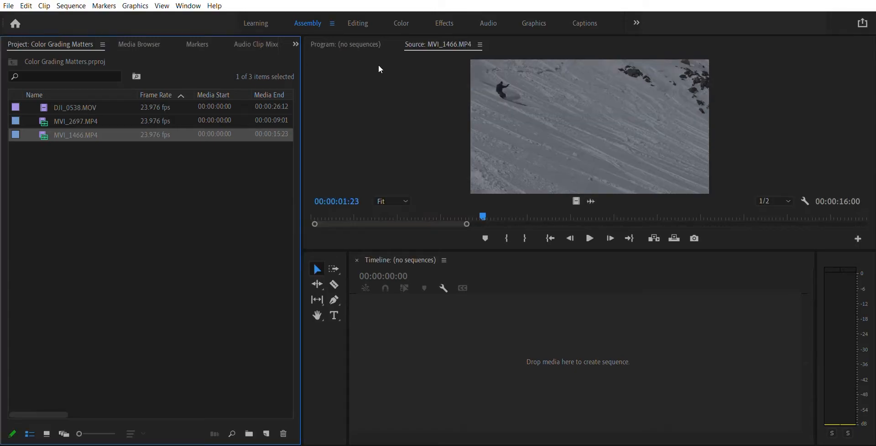
Mark an In point at about 00:00:09:11 in MVI_1466.MP4 and create a new sequence from its video only
{"action": "left_click_drag", "start_coordinate": [466, 224], "coordinate": [750, 206]}
{"action": "left_click_drag", "start_coordinate": [379, 216], "coordinate": [641, 207]}
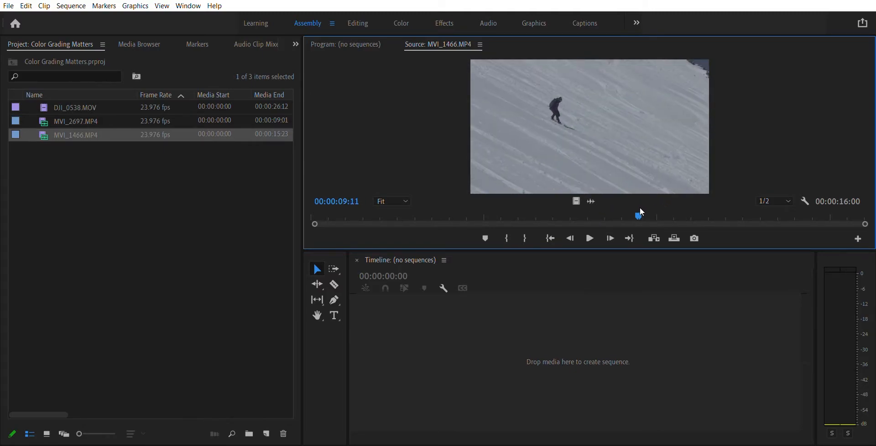
{"action": "key", "text": "i"}
{"action": "key", "text": "space"}
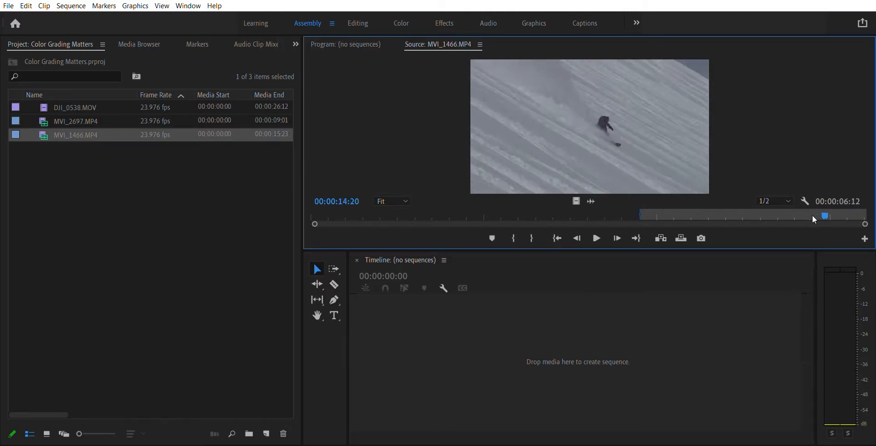
{"action": "left_click_drag", "start_coordinate": [576, 201], "coordinate": [463, 329]}
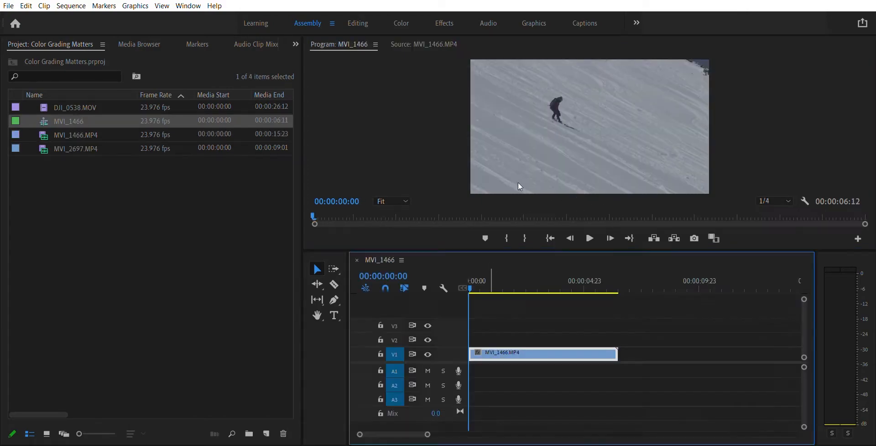
Mark an In point in MVI_2697.MP4 and append its video to V1 directly after the MVI_1466.MP4 clip
{"action": "double_click", "coordinate": [101, 146]}
{"action": "left_click_drag", "start_coordinate": [319, 210], "coordinate": [862, 206]}
{"action": "key", "text": "i"}
{"action": "left_click_drag", "start_coordinate": [577, 200], "coordinate": [635, 353]}
Open DJI_0538.MOV in the source monitor and scrub through it to about 00:00:18:00
{"action": "double_click", "coordinate": [112, 107]}
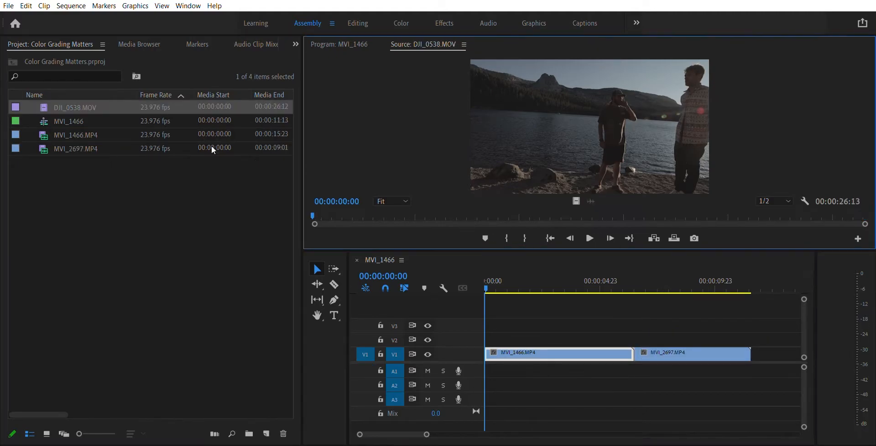
{"action": "left_click_drag", "start_coordinate": [431, 203], "coordinate": [689, 214]}
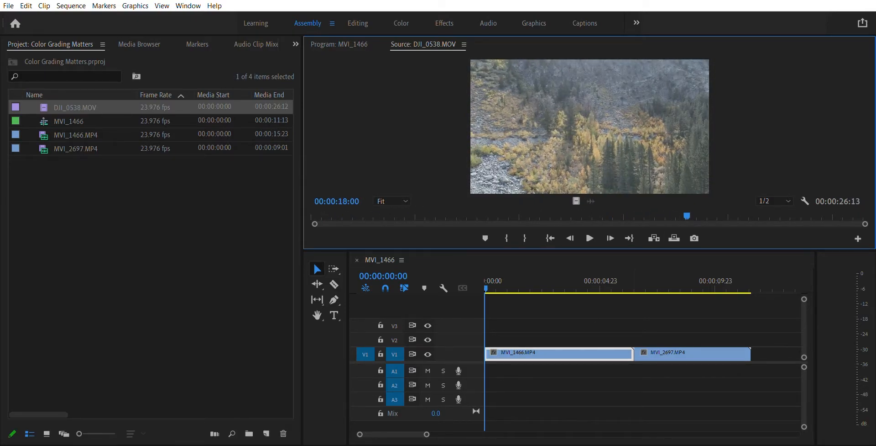
Browse drive F to the _drone folder inside the client's 211002 - First Shoot project
{"action": "left_click", "coordinate": [139, 44]}
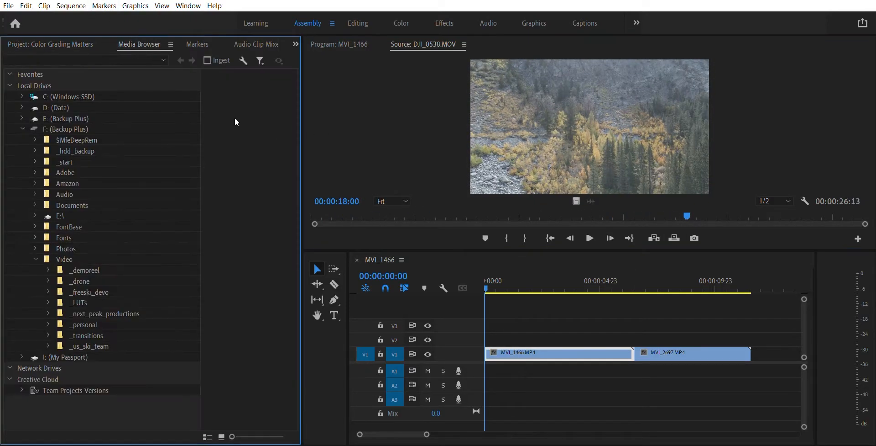
{"action": "left_click", "coordinate": [49, 313]}
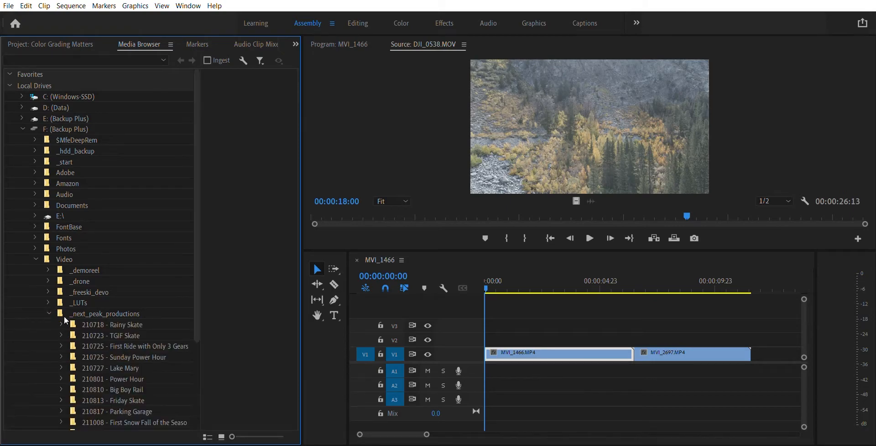
{"action": "scroll", "coordinate": [64, 310], "scroll_direction": "down", "scroll_amount": 3}
{"action": "scroll", "coordinate": [66, 307], "scroll_direction": "down", "scroll_amount": 1}
{"action": "left_click", "coordinate": [61, 338]}
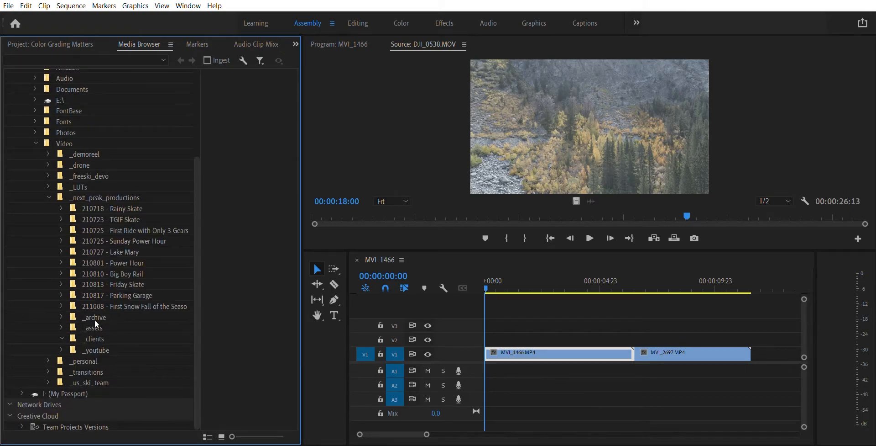
{"action": "scroll", "coordinate": [129, 330], "scroll_direction": "down", "scroll_amount": 15}
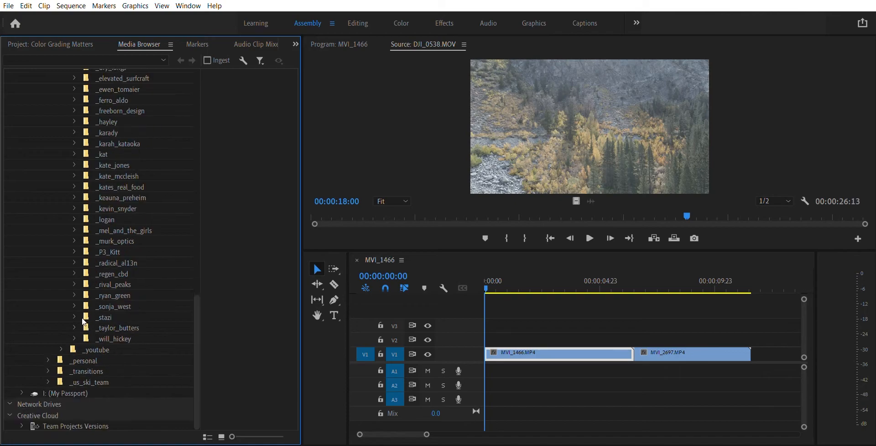
{"action": "scroll", "coordinate": [74, 294], "scroll_direction": "down", "scroll_amount": 1}
{"action": "left_click", "coordinate": [75, 295]}
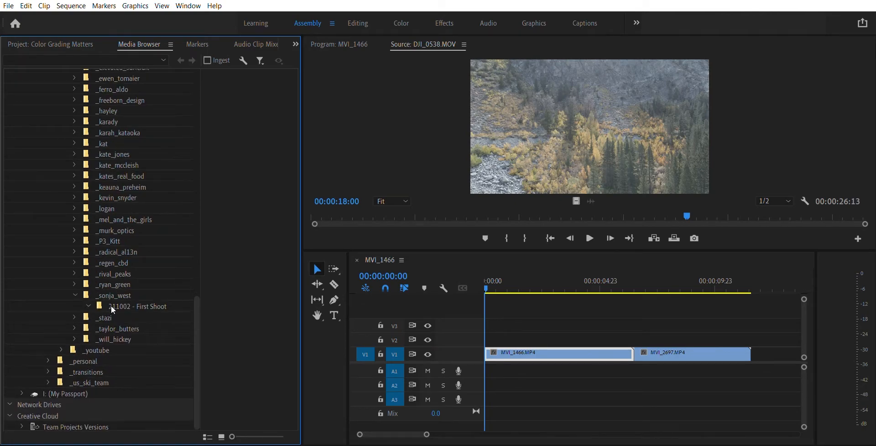
{"action": "left_click", "coordinate": [88, 306]}
{"action": "left_click", "coordinate": [133, 317]}
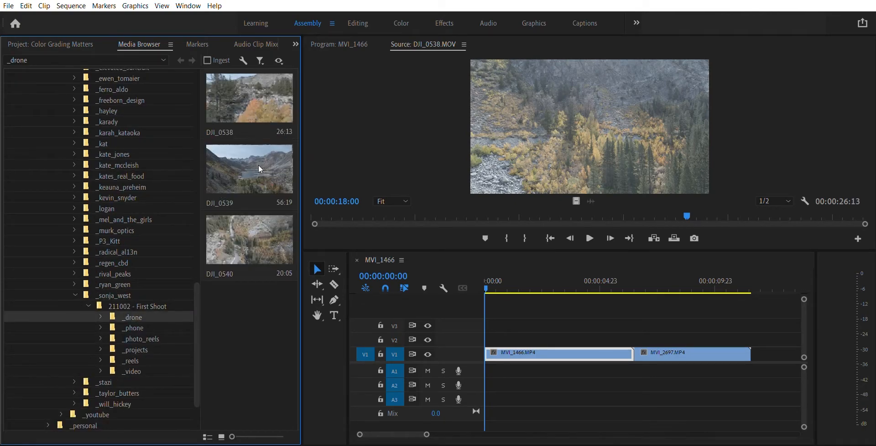
Import the drone clip DJI_0539 into the project and delete DJI_0538.MOV from it
{"action": "right_click", "coordinate": [266, 168]}
{"action": "left_click", "coordinate": [294, 179]}
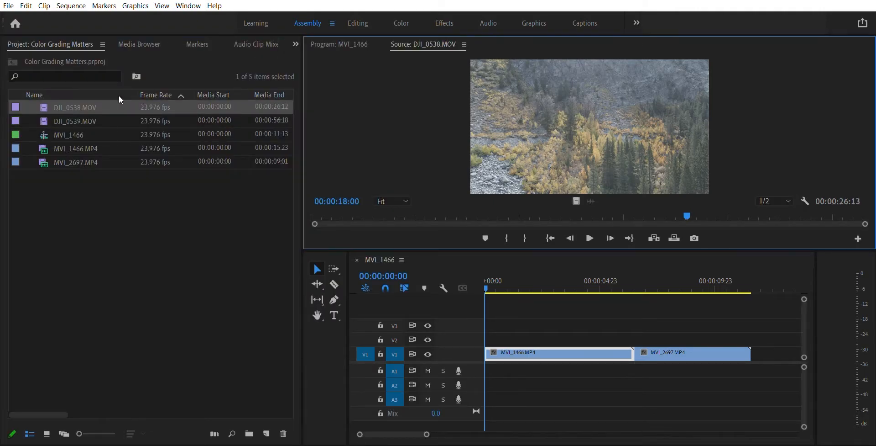
{"action": "left_click", "coordinate": [118, 106]}
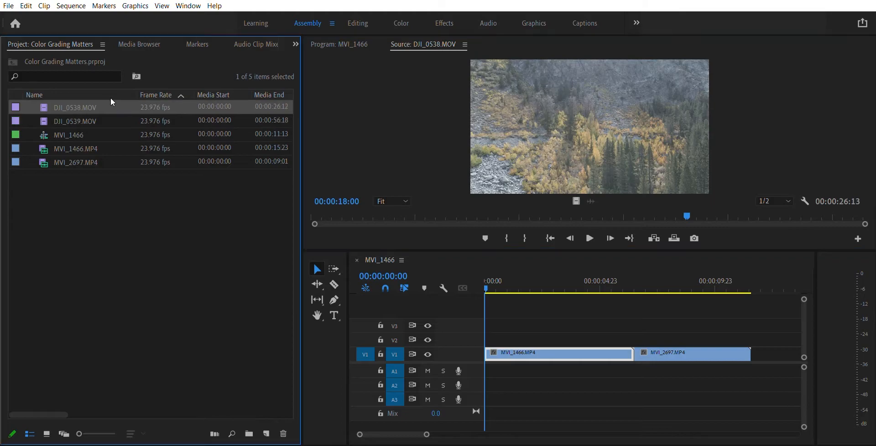
{"action": "key", "text": "Delete"}
Mark a section of DJI_0539.MOV with an Out point and append its video to V1 after MVI_2697.MP4
{"action": "double_click", "coordinate": [122, 108]}
{"action": "left_click_drag", "start_coordinate": [327, 215], "coordinate": [504, 199]}
{"action": "key", "text": "o"}
{"action": "key", "text": "o"}
{"action": "left_click_drag", "start_coordinate": [576, 201], "coordinate": [761, 348]}
{"action": "left_click_drag", "start_coordinate": [694, 334], "coordinate": [737, 349]}
Save the project and switch to the Color workspace
{"action": "left_click", "coordinate": [521, 284]}
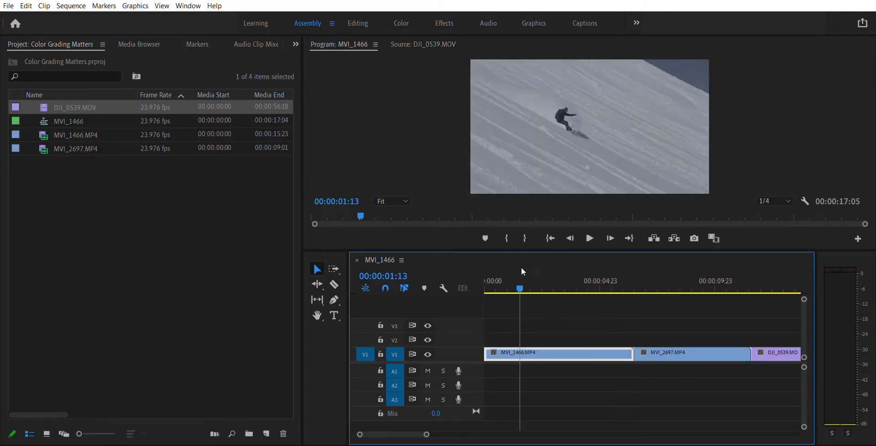
{"action": "key", "text": "ctrl+s"}
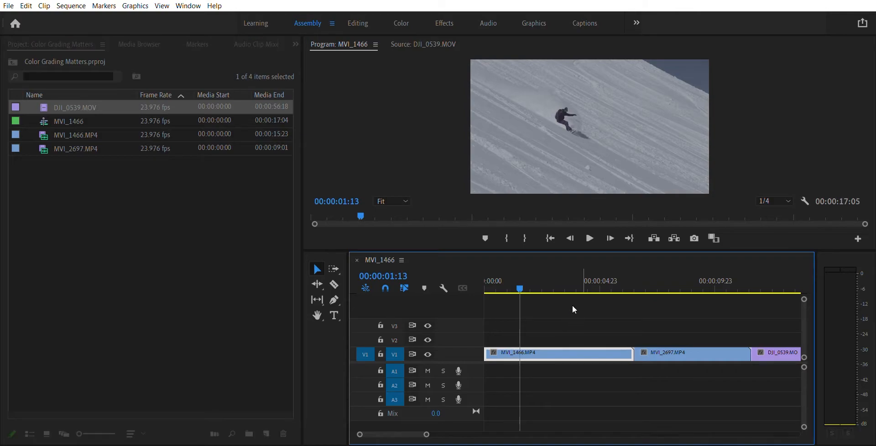
{"action": "left_click_drag", "start_coordinate": [504, 282], "coordinate": [488, 276]}
{"action": "left_click", "coordinate": [353, 17]}
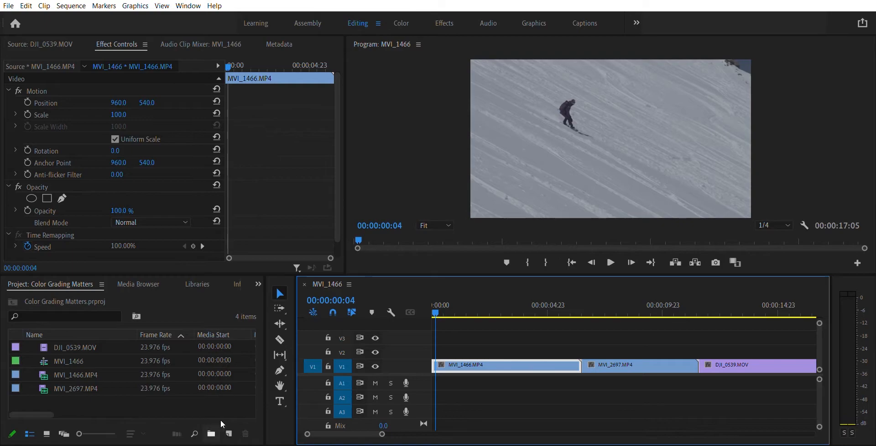
{"action": "left_click", "coordinate": [402, 15]}
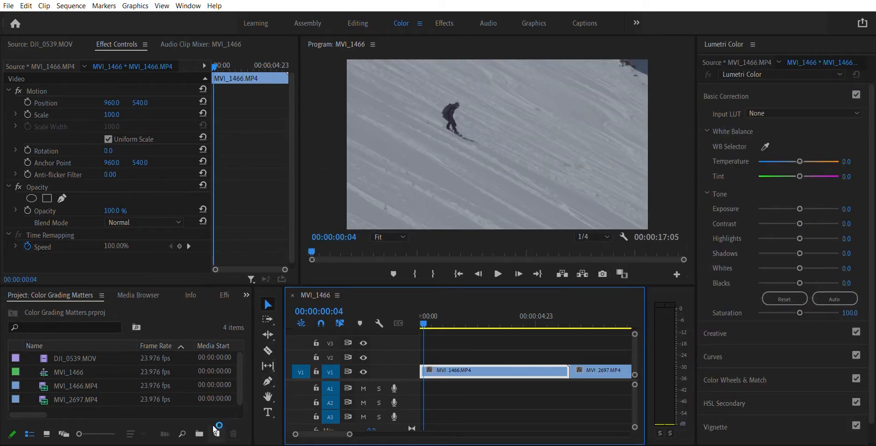
Reduce the scale of the MVI_2697.MP4 clip in the sequence so its full image fits the frame
{"action": "left_click_drag", "start_coordinate": [351, 433], "coordinate": [472, 433]}
{"action": "mouse_move", "coordinate": [421, 302]}
{"action": "left_mouse_down"}
{"action": "mouse_move", "coordinate": [444, 302]}
{"action": "mouse_move", "coordinate": [436, 305]}
{"action": "left_mouse_up"}
{"action": "left_click", "coordinate": [111, 114]}
{"action": "type", "text": "5"}
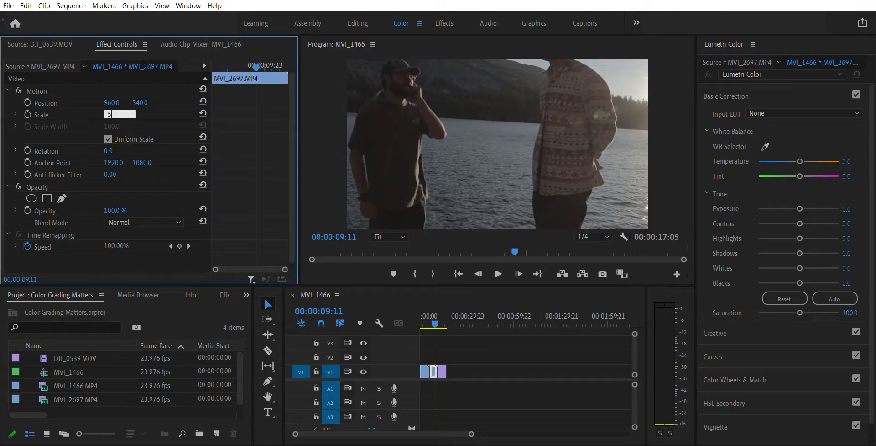
{"action": "type", "text": "40"}
{"action": "key", "text": "Return"}
Try scaling the DJI_0539.MOV clip down to 73, and reset its scale
{"action": "left_click_drag", "start_coordinate": [423, 302], "coordinate": [441, 306]}
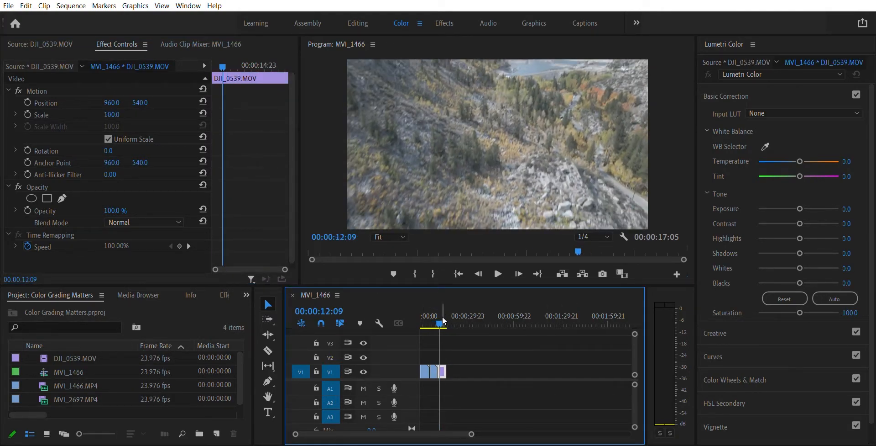
{"action": "left_click", "coordinate": [113, 113]}
{"action": "left_click", "coordinate": [143, 106]}
{"action": "left_click_drag", "start_coordinate": [112, 114], "coordinate": [100, 114]}
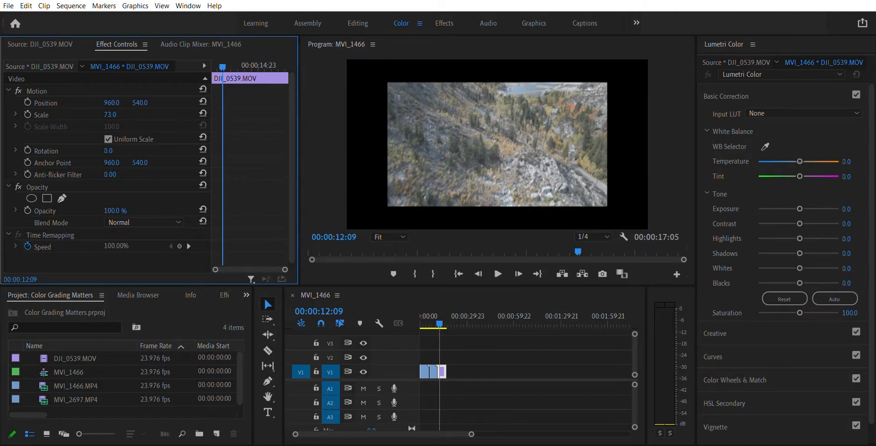
{"action": "left_click", "coordinate": [203, 114]}
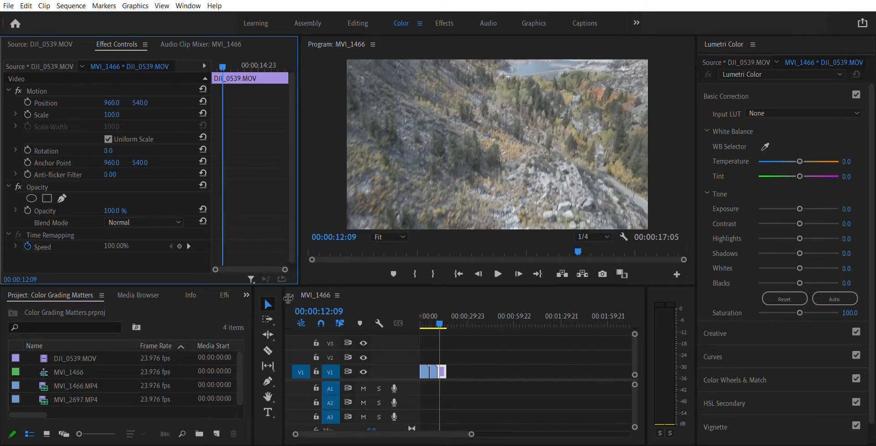
Create an adjustment layer and place it on V2 so that it spans all three clips
{"action": "left_click", "coordinate": [219, 423]}
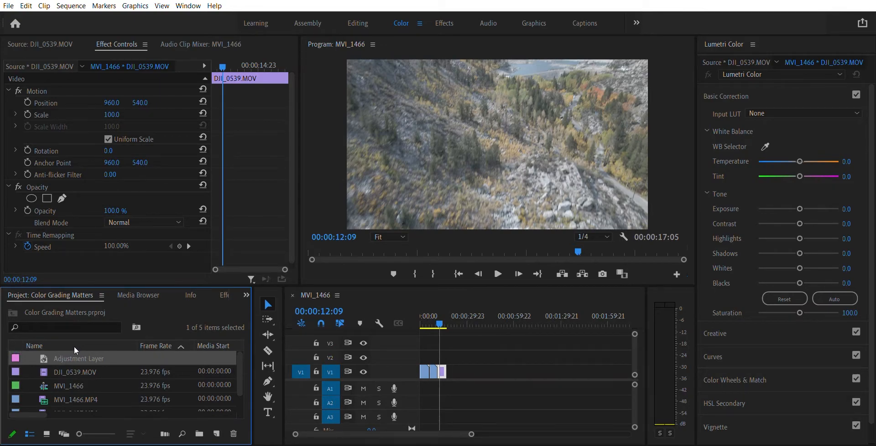
{"action": "left_click_drag", "start_coordinate": [76, 350], "coordinate": [424, 357]}
{"action": "left_click", "coordinate": [431, 356]}
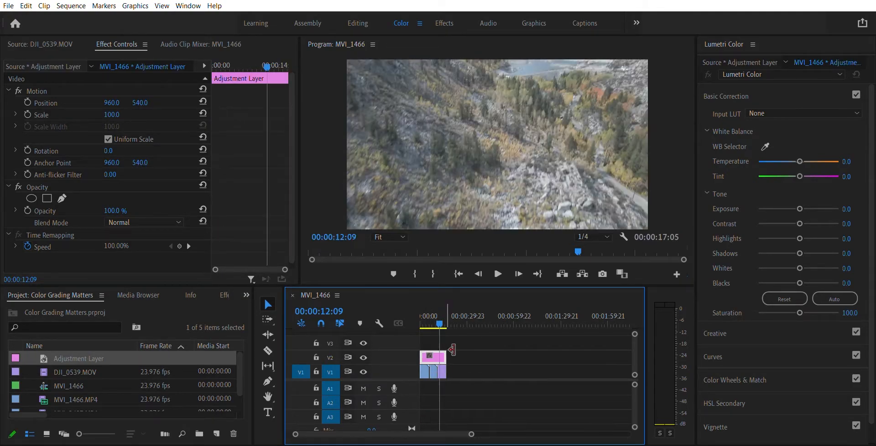
Examine the ungraded look of the snow, lakeside sunset and drone clips by scrubbing through the whole sequence
{"action": "left_click", "coordinate": [422, 323]}
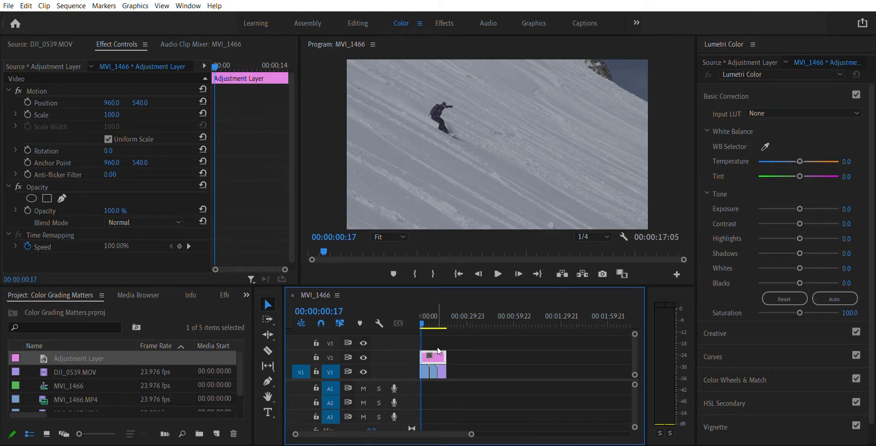
{"action": "left_click_drag", "start_coordinate": [472, 434], "coordinate": [416, 433]}
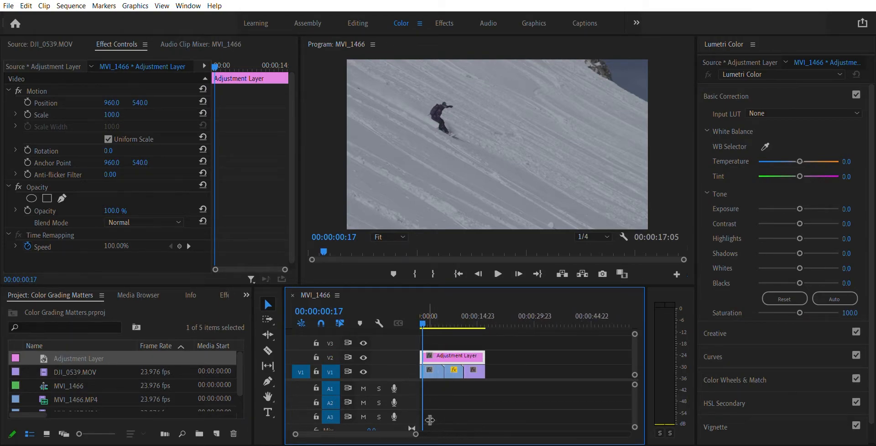
{"action": "left_click_drag", "start_coordinate": [426, 313], "coordinate": [452, 298]}
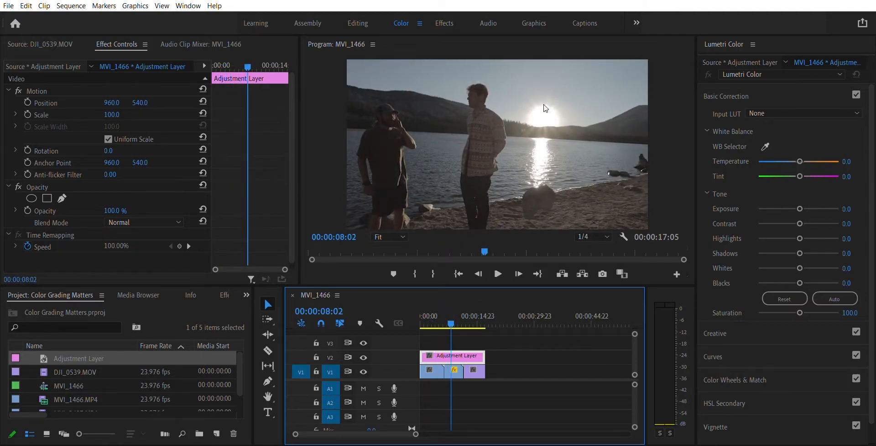
{"action": "left_click_drag", "start_coordinate": [452, 313], "coordinate": [459, 313]}
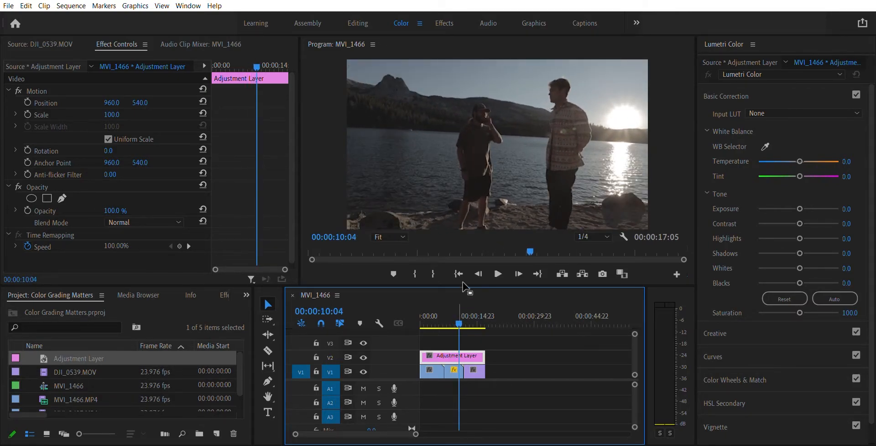
{"action": "left_click", "coordinate": [458, 311]}
{"action": "left_click_drag", "start_coordinate": [457, 308], "coordinate": [462, 308]}
{"action": "left_click_drag", "start_coordinate": [462, 309], "coordinate": [472, 306]}
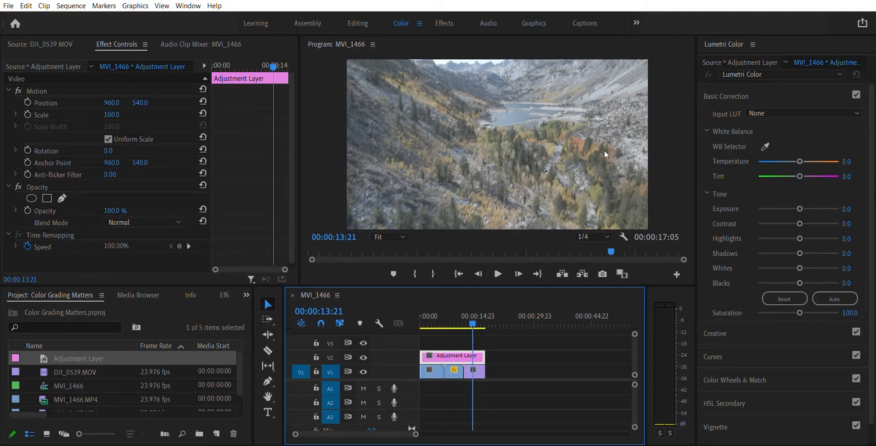
{"action": "left_click_drag", "start_coordinate": [475, 308], "coordinate": [399, 329]}
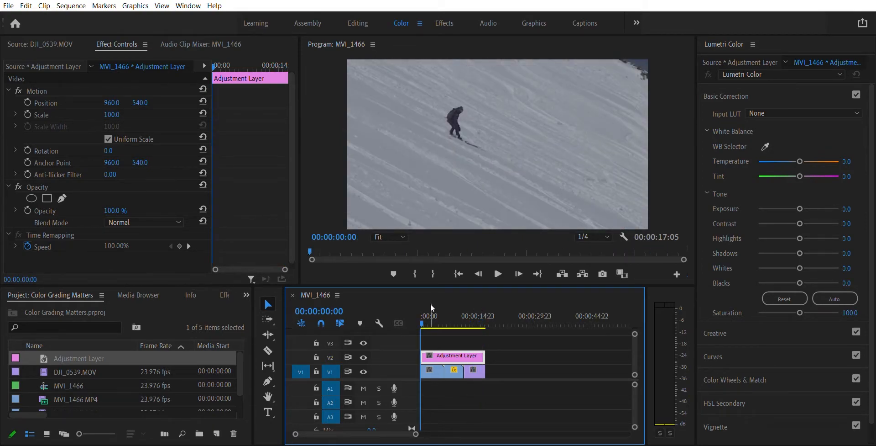
{"action": "left_click_drag", "start_coordinate": [431, 303], "coordinate": [429, 305]}
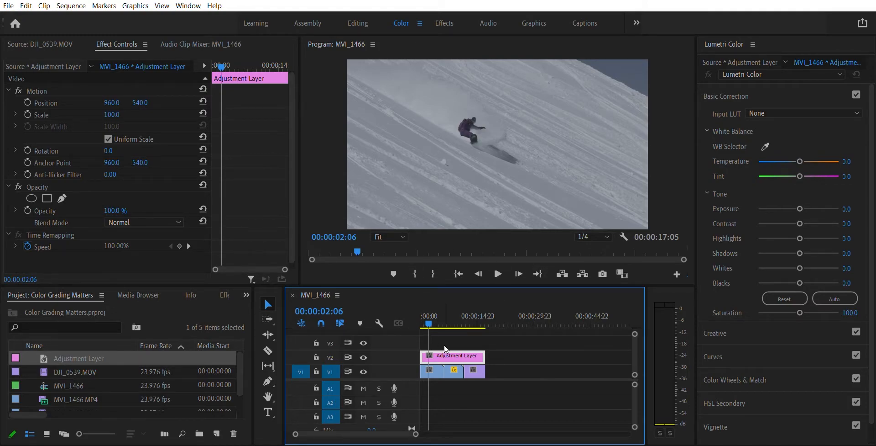
Set exposure to 0.8, contrast to -35.2, highlights to -7.0, shadows to -40.8, whites to 9.9, blacks to 11.3 and saturation to 93.0 on the adjustment layer
{"action": "mouse_move", "coordinate": [800, 208]}
{"action": "left_mouse_down"}
{"action": "mouse_move", "coordinate": [788, 206]}
{"action": "mouse_move", "coordinate": [802, 206]}
{"action": "left_mouse_up"}
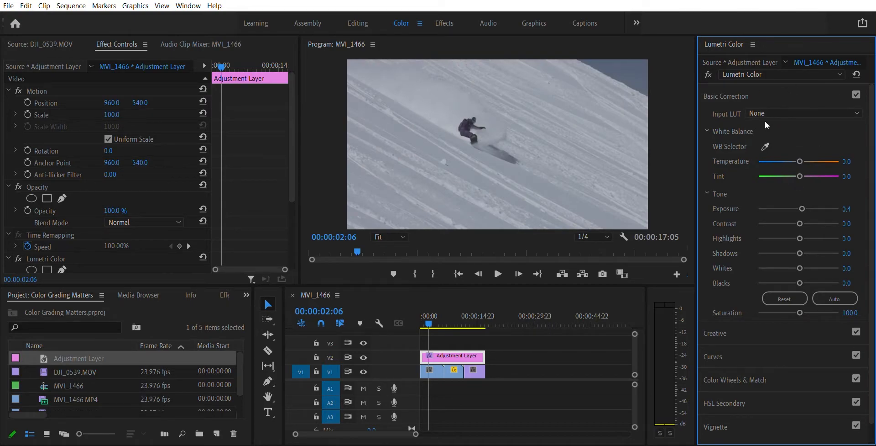
{"action": "left_click_drag", "start_coordinate": [804, 202], "coordinate": [786, 209]}
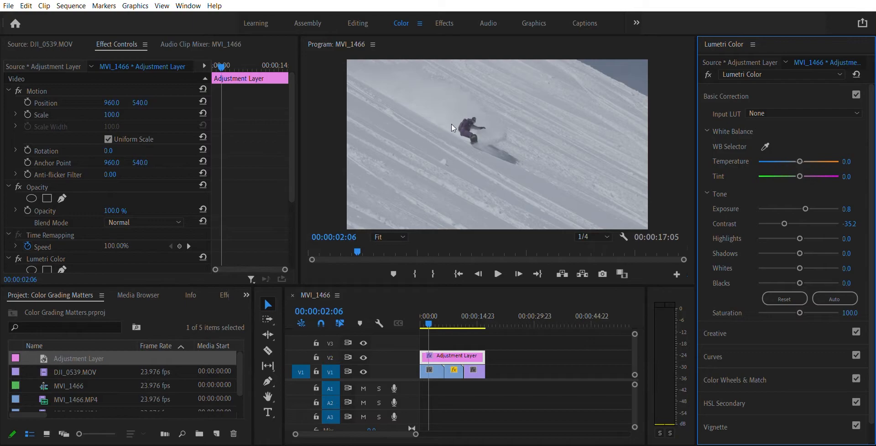
{"action": "left_click_drag", "start_coordinate": [801, 226], "coordinate": [793, 228]}
{"action": "left_click_drag", "start_coordinate": [802, 257], "coordinate": [787, 245]}
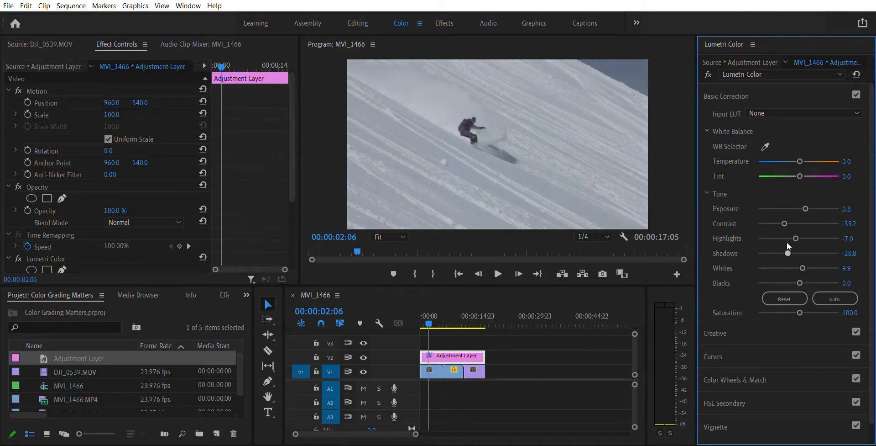
{"action": "left_click_drag", "start_coordinate": [796, 273], "coordinate": [775, 266]}
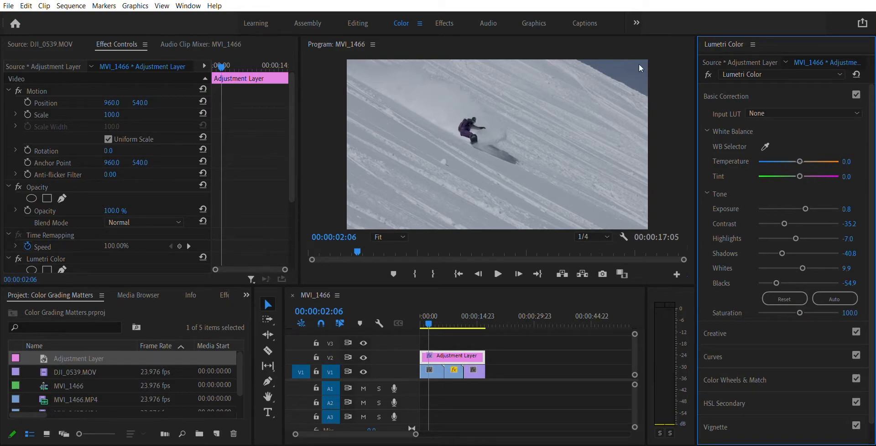
{"action": "left_click_drag", "start_coordinate": [779, 270], "coordinate": [803, 269]}
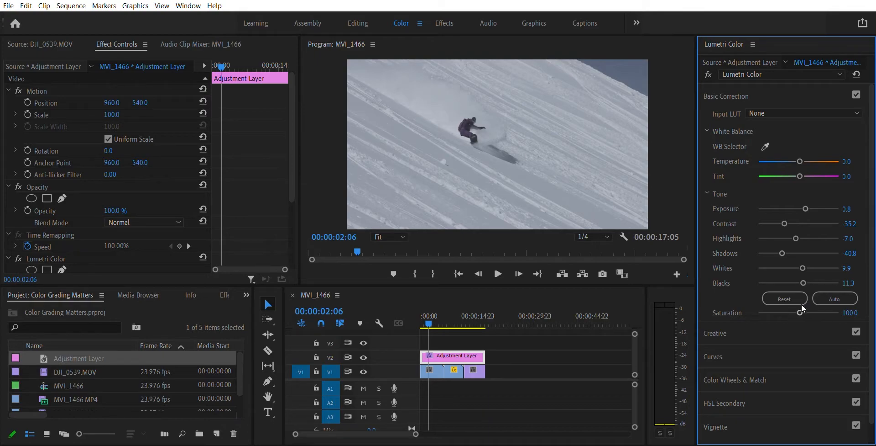
{"action": "left_click_drag", "start_coordinate": [801, 306], "coordinate": [795, 304]}
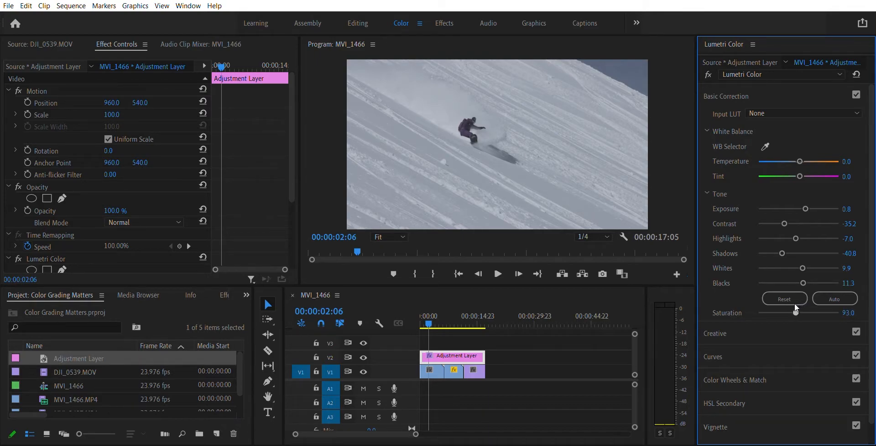
Adjust the Faded Film and Vibrance amounts in the adjustment layer's Creative settings
{"action": "left_click", "coordinate": [792, 327]}
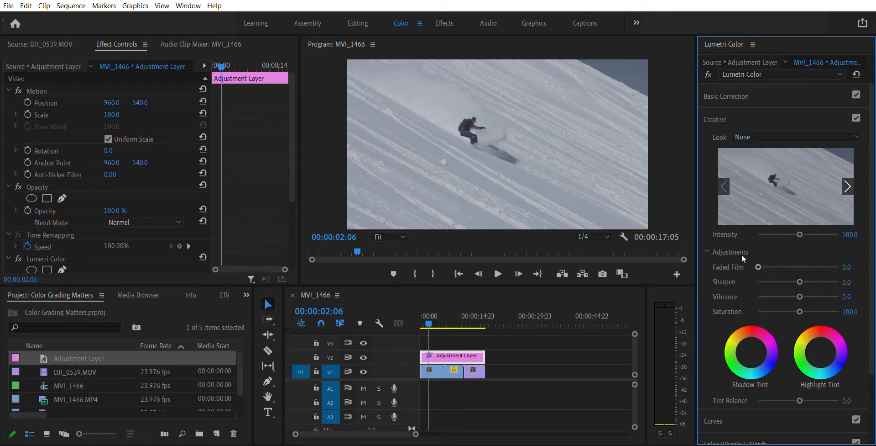
{"action": "left_click_drag", "start_coordinate": [759, 266], "coordinate": [791, 257]}
{"action": "mouse_move", "coordinate": [803, 289]}
{"action": "left_mouse_down"}
{"action": "mouse_move", "coordinate": [774, 292]}
{"action": "mouse_move", "coordinate": [818, 289]}
{"action": "mouse_move", "coordinate": [758, 292]}
{"action": "mouse_move", "coordinate": [830, 290]}
{"action": "mouse_move", "coordinate": [801, 289]}
{"action": "mouse_move", "coordinate": [810, 291]}
{"action": "mouse_move", "coordinate": [796, 300]}
{"action": "left_mouse_up"}
{"action": "scroll", "coordinate": [793, 150], "scroll_direction": "down", "scroll_amount": 2}
{"action": "scroll", "coordinate": [787, 128], "scroll_direction": "up", "scroll_amount": 1}
Shape the master RGB curve into a gentle S with a lowered white end point and a raised black end point
{"action": "left_click", "coordinate": [778, 87]}
{"action": "left_click", "coordinate": [815, 143]}
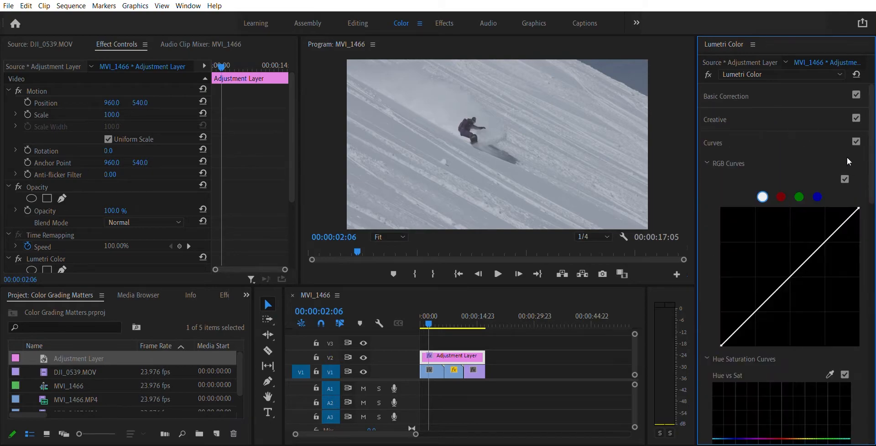
{"action": "scroll", "coordinate": [833, 189], "scroll_direction": "down", "scroll_amount": 2}
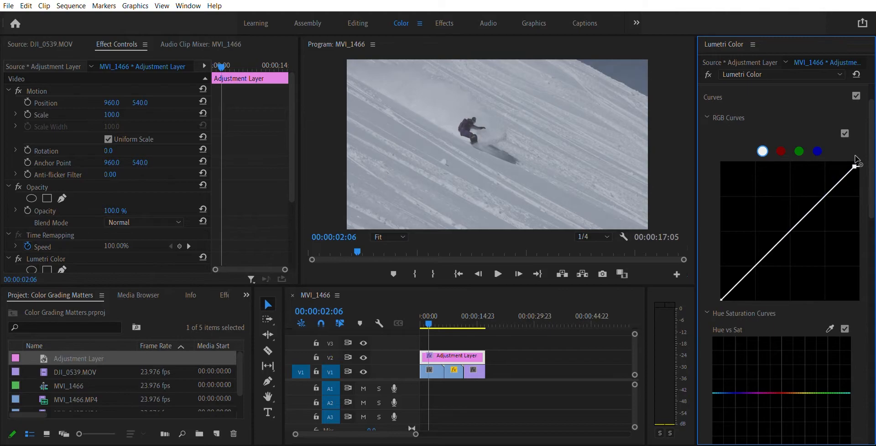
{"action": "left_click", "coordinate": [781, 240]}
{"action": "left_click", "coordinate": [809, 212]}
{"action": "double_click", "coordinate": [808, 206]}
{"action": "left_click_drag", "start_coordinate": [860, 150], "coordinate": [865, 161]}
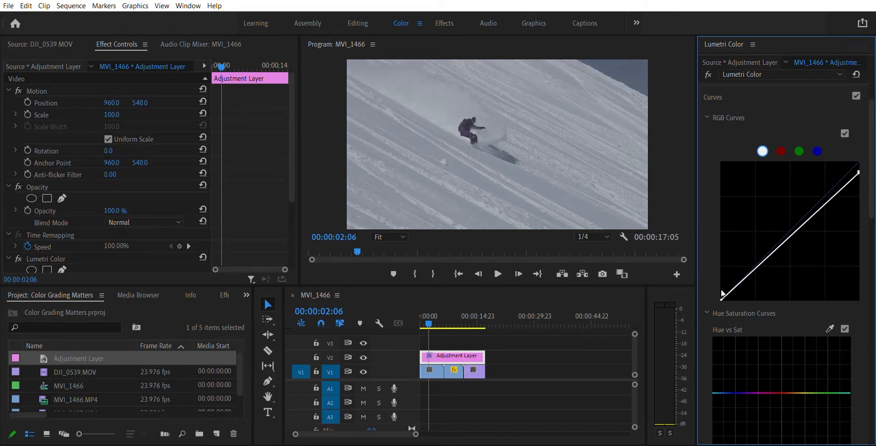
{"action": "left_click_drag", "start_coordinate": [723, 292], "coordinate": [710, 278]}
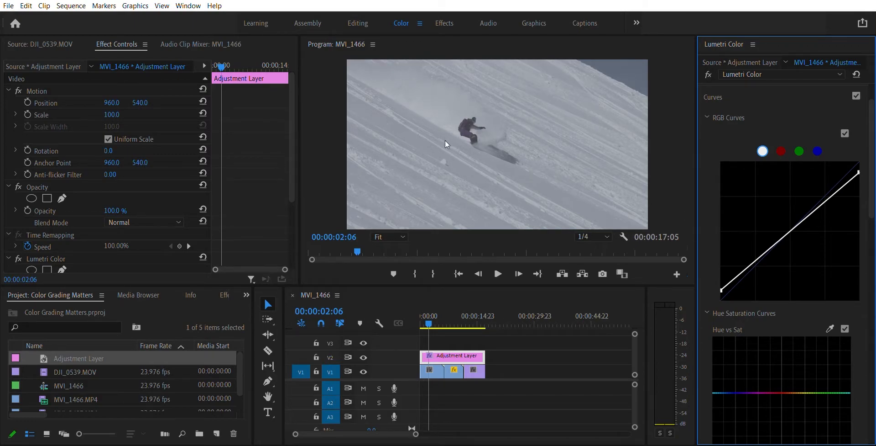
{"action": "left_click_drag", "start_coordinate": [743, 271], "coordinate": [757, 268]}
{"action": "left_click_drag", "start_coordinate": [805, 223], "coordinate": [828, 193]}
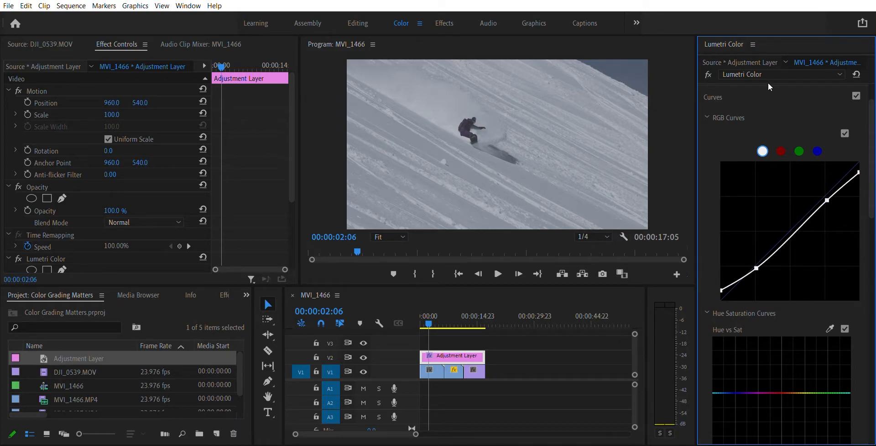
Move the graded adjustment layer up to V3 and place separate adjustment layers on V2 above the lakeside and drone clips
{"action": "scroll", "coordinate": [794, 314], "scroll_direction": "down", "scroll_amount": 5}
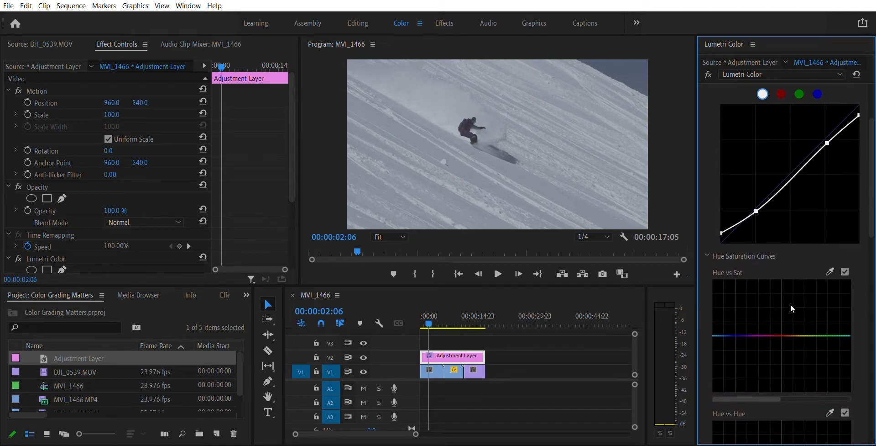
{"action": "scroll", "coordinate": [756, 219], "scroll_direction": "down", "scroll_amount": 3}
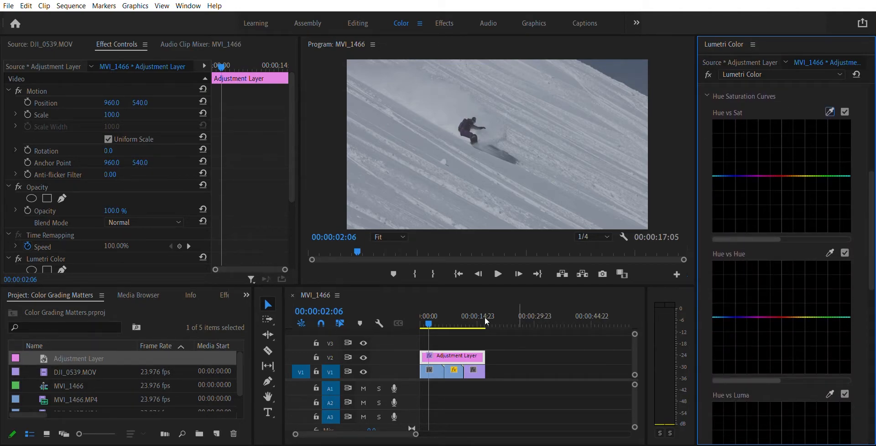
{"action": "mouse_move", "coordinate": [450, 311]}
{"action": "left_mouse_down"}
{"action": "mouse_move", "coordinate": [476, 311]}
{"action": "mouse_move", "coordinate": [453, 315]}
{"action": "left_mouse_up"}
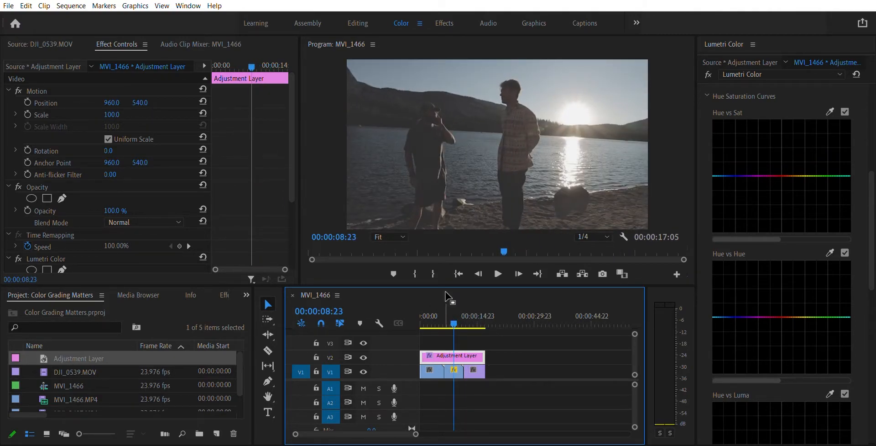
{"action": "left_click", "coordinate": [429, 305]}
{"action": "left_click_drag", "start_coordinate": [429, 299], "coordinate": [431, 300]}
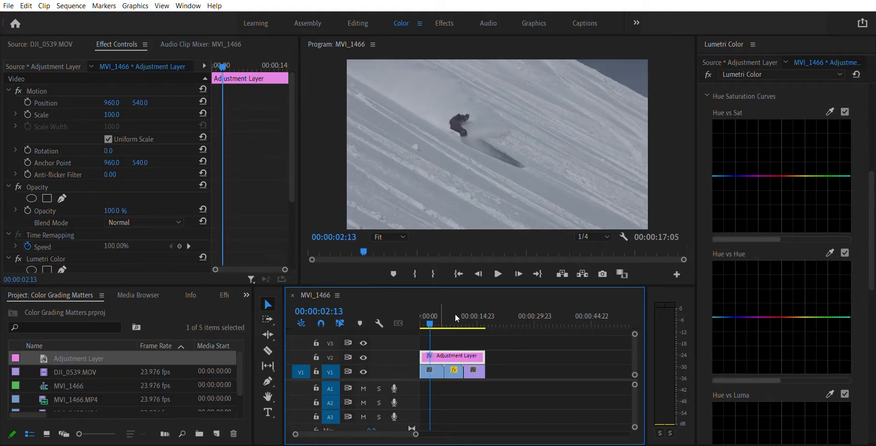
{"action": "left_click_drag", "start_coordinate": [465, 357], "coordinate": [466, 341]}
{"action": "left_click_drag", "start_coordinate": [110, 371], "coordinate": [475, 347]}
{"action": "left_click", "coordinate": [456, 353]}
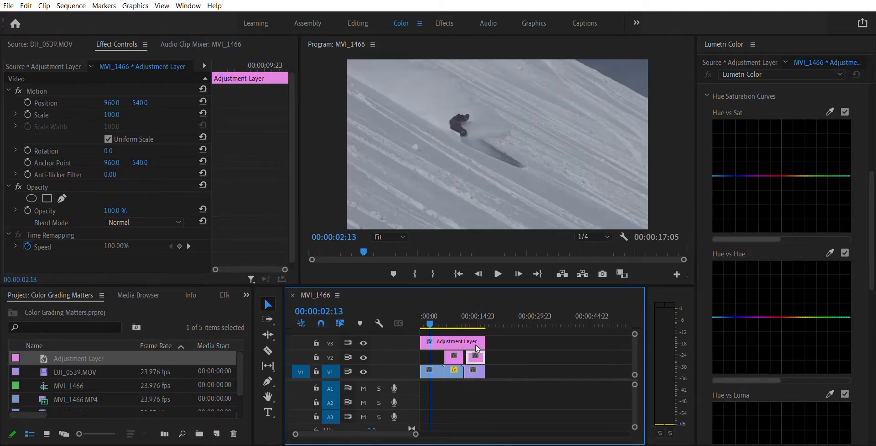
{"action": "left_click", "coordinate": [513, 344]}
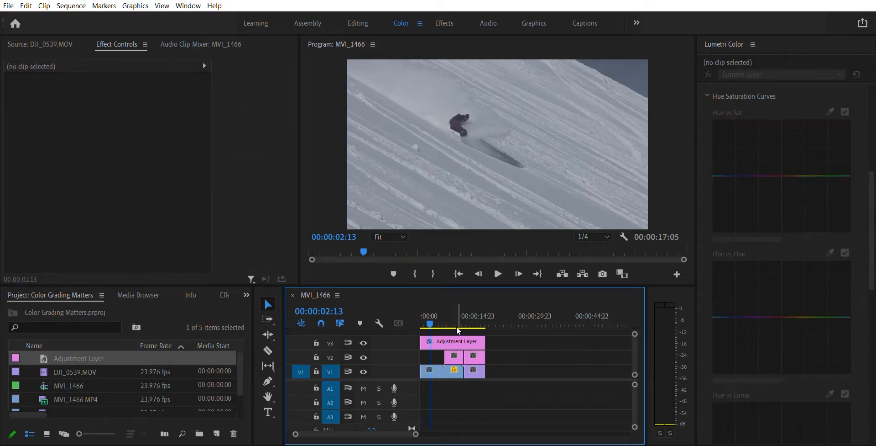
On the V3 adjustment layer, use the color wheels to tint shadows and midtones slightly toward red and highlights slightly toward blue
{"action": "left_click", "coordinate": [434, 306]}
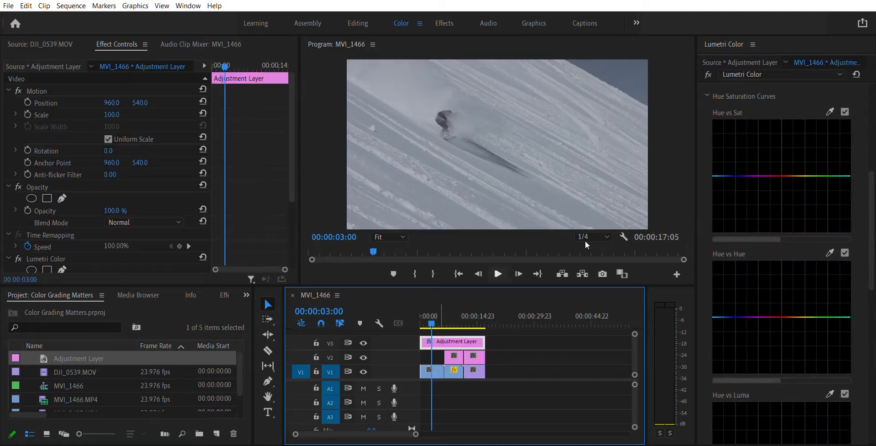
{"action": "scroll", "coordinate": [776, 229], "scroll_direction": "up", "scroll_amount": 6}
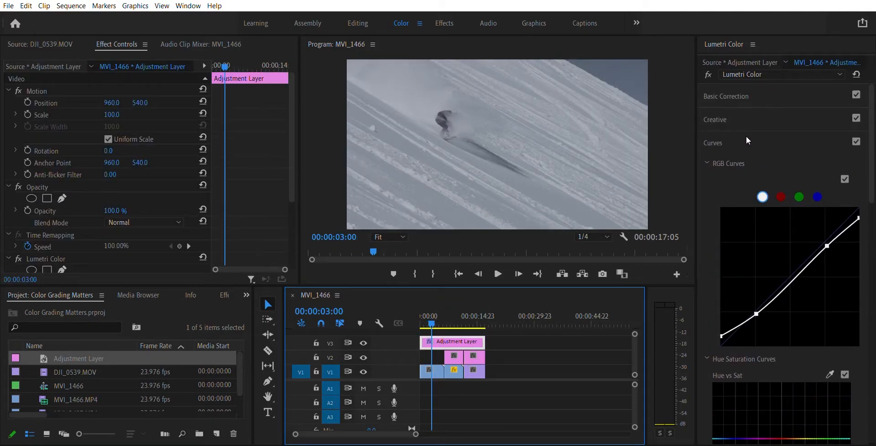
{"action": "left_click", "coordinate": [749, 140]}
{"action": "left_click", "coordinate": [784, 163]}
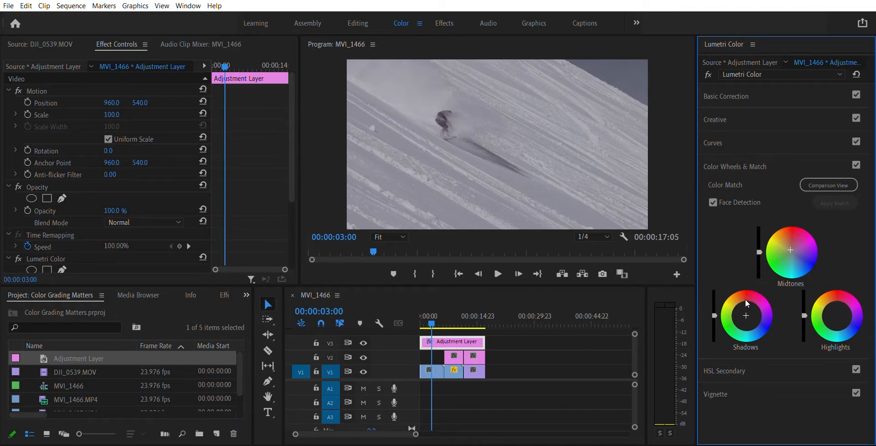
{"action": "left_click_drag", "start_coordinate": [745, 302], "coordinate": [744, 298]}
{"action": "left_click_drag", "start_coordinate": [849, 311], "coordinate": [839, 318]}
{"action": "left_click_drag", "start_coordinate": [791, 250], "coordinate": [793, 243]}
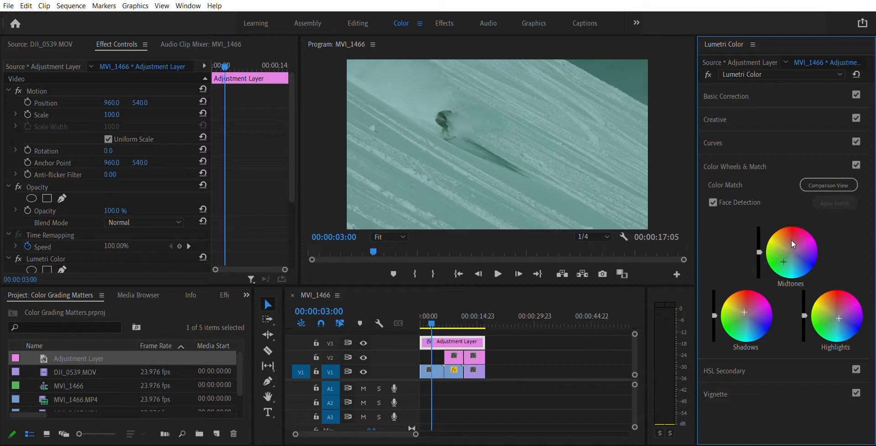
{"action": "left_click_drag", "start_coordinate": [788, 225], "coordinate": [797, 213]}
{"action": "left_click_drag", "start_coordinate": [793, 249], "coordinate": [796, 241]}
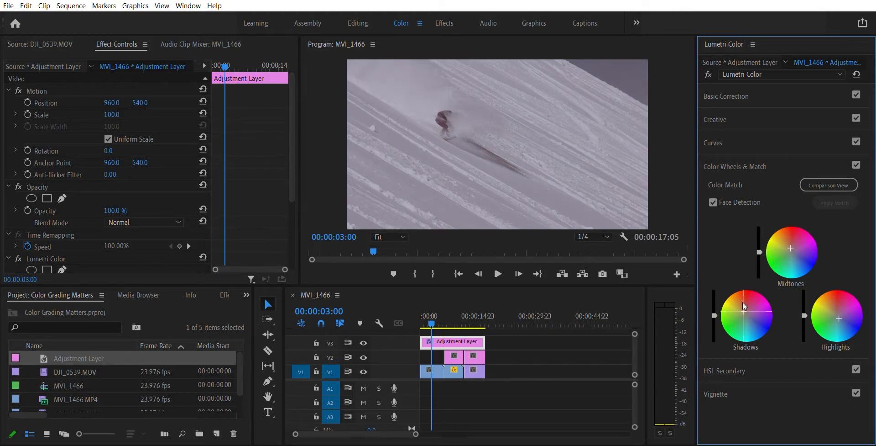
Raise the shadow wheel's brightness, lower the midtone and highlight brightness, and fine-tune the white balance temperature
{"action": "left_click_drag", "start_coordinate": [744, 311], "coordinate": [715, 311]}
{"action": "left_click_drag", "start_coordinate": [760, 252], "coordinate": [760, 256]}
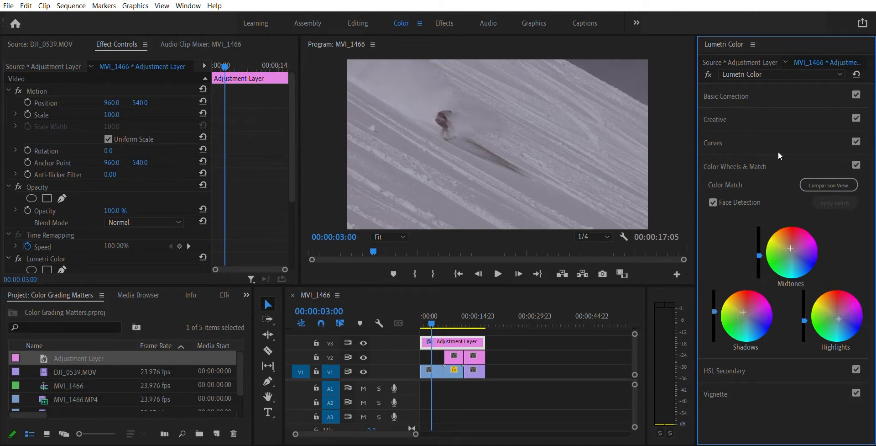
{"action": "left_click", "coordinate": [753, 96]}
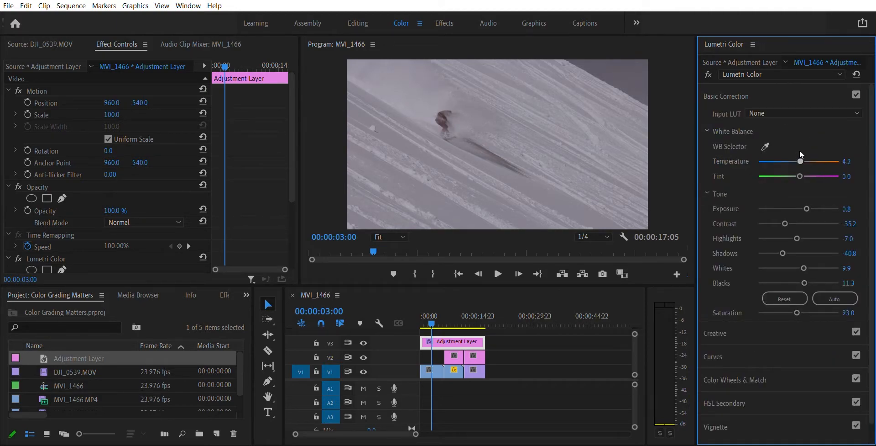
{"action": "left_click_drag", "start_coordinate": [800, 150], "coordinate": [797, 151]}
{"action": "left_click", "coordinate": [759, 92]}
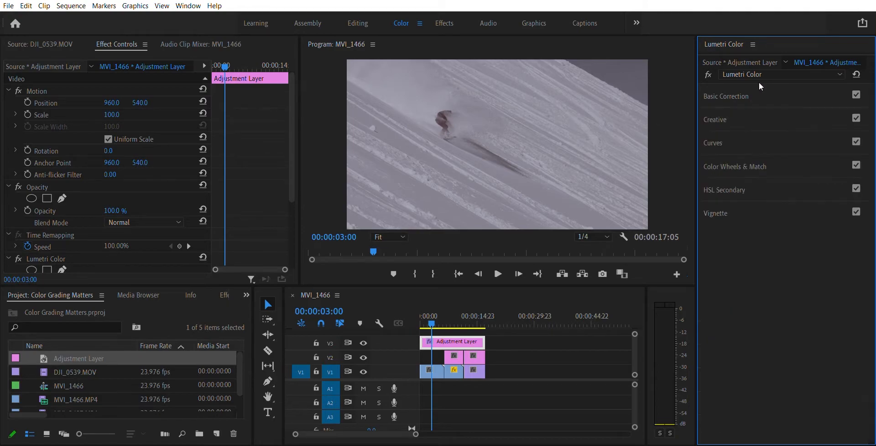
Add a vignette with amount -0.2, midpoint 40.1, roundness -25.4 and feather 71.8
{"action": "left_click", "coordinate": [771, 166]}
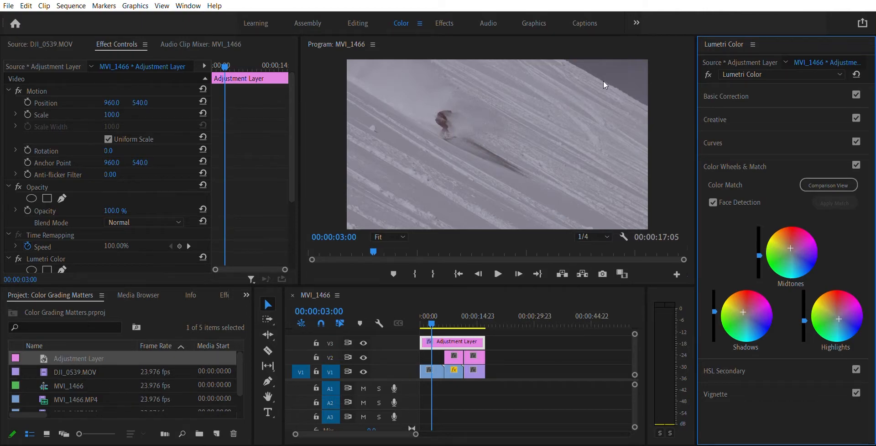
{"action": "left_click", "coordinate": [772, 165]}
{"action": "left_click", "coordinate": [776, 212]}
{"action": "mouse_move", "coordinate": [800, 230]}
{"action": "left_mouse_down"}
{"action": "mouse_move", "coordinate": [812, 219]}
{"action": "mouse_move", "coordinate": [785, 218]}
{"action": "mouse_move", "coordinate": [797, 218]}
{"action": "left_mouse_up"}
{"action": "left_click_drag", "start_coordinate": [800, 246], "coordinate": [782, 234]}
{"action": "mouse_move", "coordinate": [800, 260]}
{"action": "left_mouse_down"}
{"action": "mouse_move", "coordinate": [803, 249]}
{"action": "mouse_move", "coordinate": [787, 250]}
{"action": "left_mouse_up"}
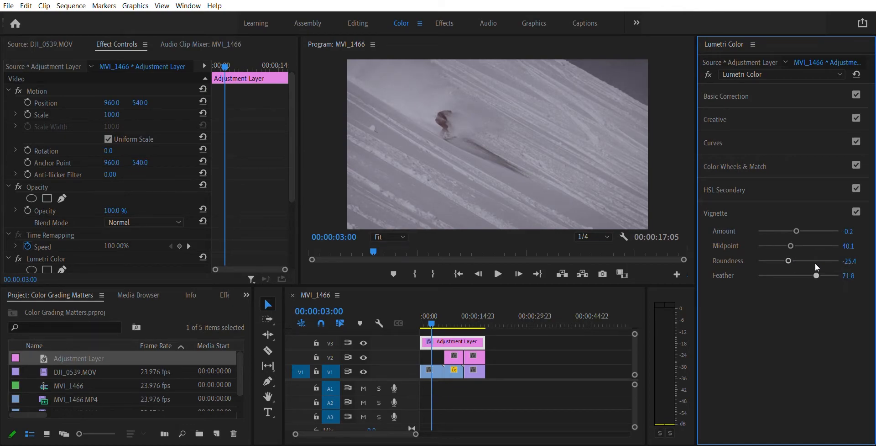
Play the graded sequence, and trim the V3 adjustment layer so that it ends with the lakeside clip
{"action": "left_click_drag", "start_coordinate": [456, 318], "coordinate": [423, 309]}
{"action": "left_click", "coordinate": [498, 273]}
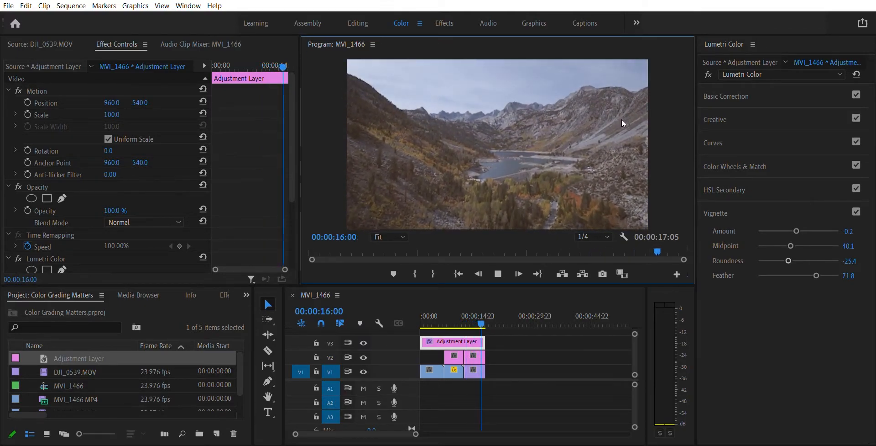
{"action": "left_click_drag", "start_coordinate": [483, 311], "coordinate": [444, 341]}
{"action": "key", "text": "space"}
{"action": "mouse_move", "coordinate": [451, 308]}
{"action": "left_mouse_down"}
{"action": "mouse_move", "coordinate": [432, 306]}
{"action": "mouse_move", "coordinate": [454, 305]}
{"action": "left_mouse_up"}
{"action": "left_click_drag", "start_coordinate": [444, 342], "coordinate": [463, 337]}
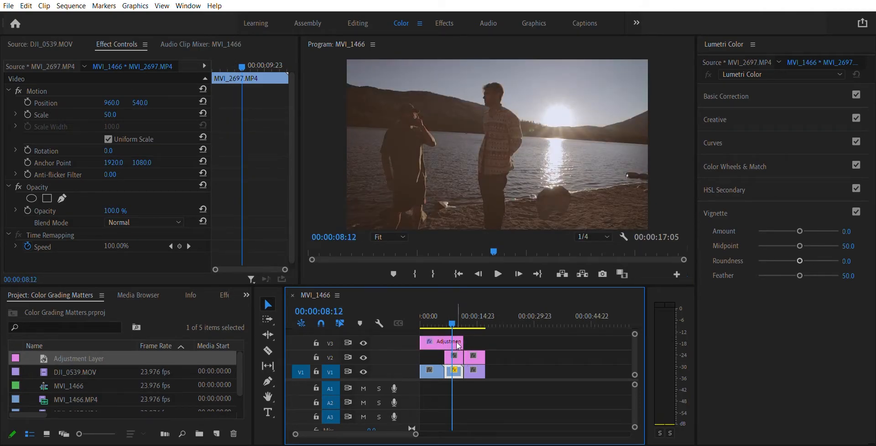
On the lakeside clip's V2 adjustment layer, lower blue and green on the Hue vs Sat curve while holding magenta through orange near neutral
{"action": "left_click", "coordinate": [456, 354]}
{"action": "left_click", "coordinate": [774, 137]}
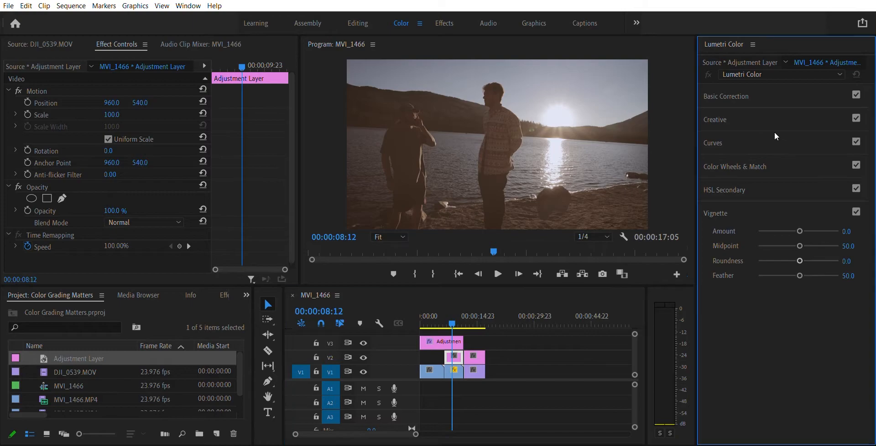
{"action": "scroll", "coordinate": [739, 301], "scroll_direction": "down", "scroll_amount": 4}
{"action": "scroll", "coordinate": [730, 294], "scroll_direction": "down", "scroll_amount": 2}
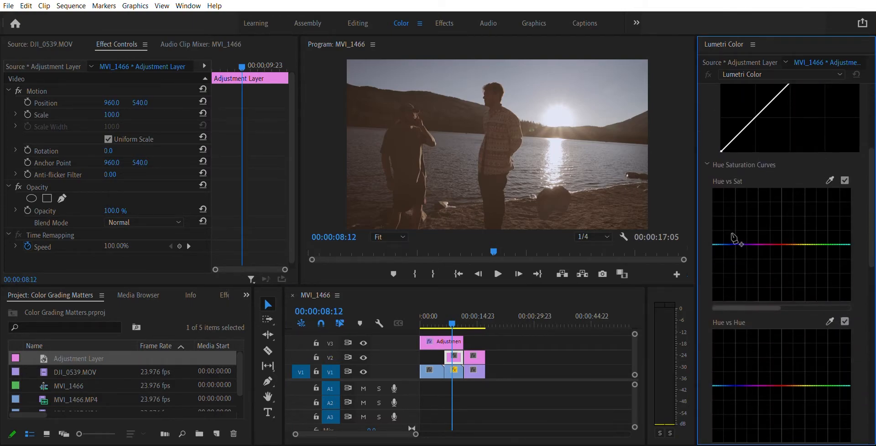
{"action": "mouse_move", "coordinate": [734, 239]}
{"action": "left_mouse_down"}
{"action": "mouse_move", "coordinate": [734, 265]}
{"action": "mouse_move", "coordinate": [737, 215]}
{"action": "mouse_move", "coordinate": [735, 269]}
{"action": "mouse_move", "coordinate": [733, 202]}
{"action": "mouse_move", "coordinate": [726, 270]}
{"action": "mouse_move", "coordinate": [722, 163]}
{"action": "mouse_move", "coordinate": [708, 125]}
{"action": "mouse_move", "coordinate": [721, 119]}
{"action": "mouse_move", "coordinate": [727, 119]}
{"action": "mouse_move", "coordinate": [725, 267]}
{"action": "mouse_move", "coordinate": [728, 246]}
{"action": "left_mouse_up"}
{"action": "left_click_drag", "start_coordinate": [748, 246], "coordinate": [826, 249]}
{"action": "left_click", "coordinate": [778, 249]}
{"action": "left_click", "coordinate": [823, 242]}
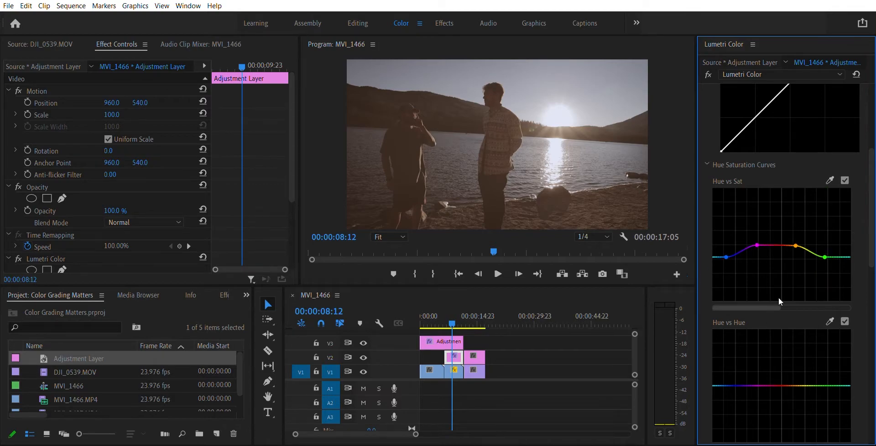
{"action": "mouse_move", "coordinate": [756, 234]}
{"action": "left_mouse_down"}
{"action": "mouse_move", "coordinate": [743, 221]}
{"action": "mouse_move", "coordinate": [743, 262]}
{"action": "mouse_move", "coordinate": [741, 226]}
{"action": "mouse_move", "coordinate": [742, 235]}
{"action": "left_mouse_up"}
Raise the blue point slightly above yellow on the Hue vs Hue curve, and lower the blue and orange points on Hue vs Luma
{"action": "scroll", "coordinate": [784, 259], "scroll_direction": "down", "scroll_amount": 3}
{"action": "left_click_drag", "start_coordinate": [808, 242], "coordinate": [807, 238]}
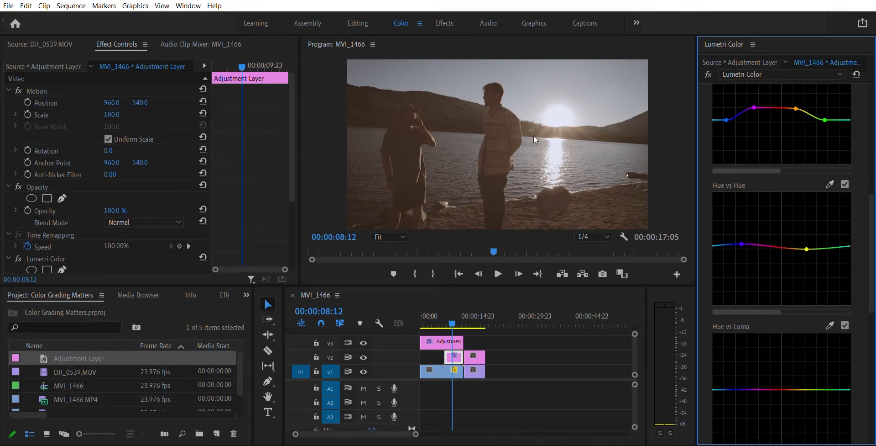
{"action": "scroll", "coordinate": [767, 248], "scroll_direction": "down", "scroll_amount": 5}
{"action": "left_click_drag", "start_coordinate": [740, 240], "coordinate": [741, 249]}
{"action": "mouse_move", "coordinate": [801, 251]}
{"action": "left_mouse_down"}
{"action": "mouse_move", "coordinate": [800, 241]}
{"action": "mouse_move", "coordinate": [800, 251]}
{"action": "left_mouse_up"}
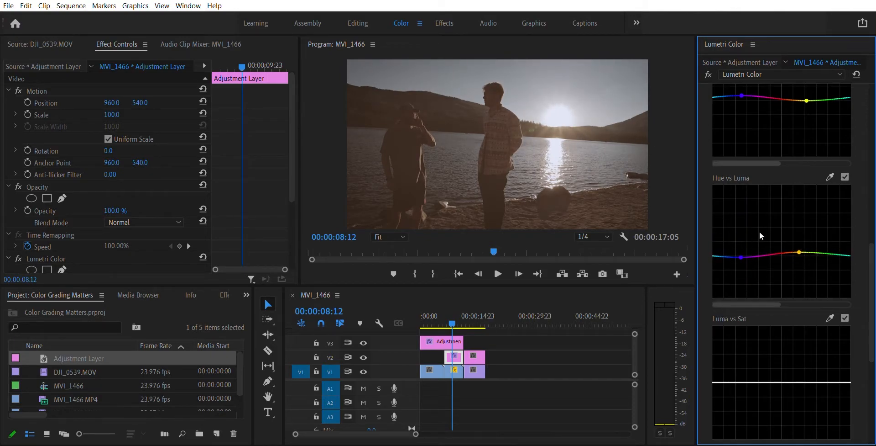
Raise the orange point to about neutral on the Hue vs Luma curve of the lakeside clip's V2 adjustment layer
{"action": "mouse_move", "coordinate": [801, 243]}
{"action": "left_mouse_down"}
{"action": "mouse_move", "coordinate": [794, 231]}
{"action": "mouse_move", "coordinate": [794, 275]}
{"action": "mouse_move", "coordinate": [794, 232]}
{"action": "left_mouse_up"}
{"action": "scroll", "coordinate": [744, 228], "scroll_direction": "down", "scroll_amount": 3}
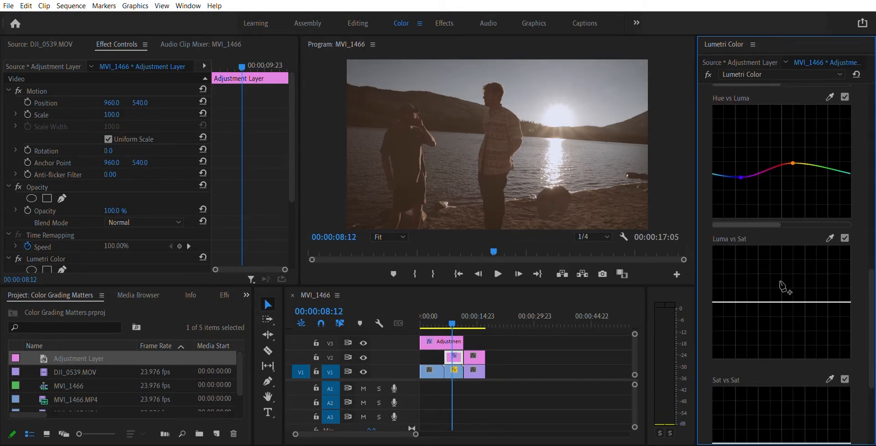
{"action": "left_click_drag", "start_coordinate": [871, 333], "coordinate": [853, 126]}
{"action": "left_click", "coordinate": [742, 134]}
Play back the start of the lakeside clip to review its grade
{"action": "left_click_drag", "start_coordinate": [454, 314], "coordinate": [444, 313]}
{"action": "left_click", "coordinate": [501, 261]}
{"action": "key", "text": "space"}
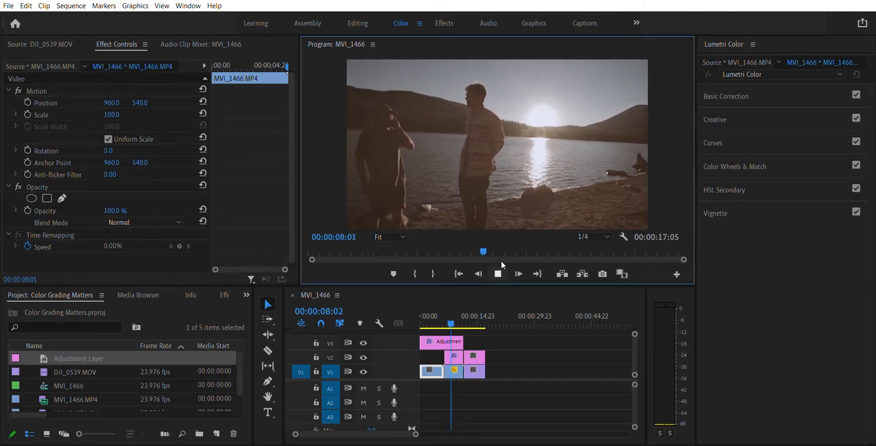
{"action": "key", "text": "space"}
Set the horizontal position of the V3 adjustment layer to -535 and the lakeside V2 adjustment layer to 228, splitting the frame for comparison
{"action": "left_click", "coordinate": [442, 341]}
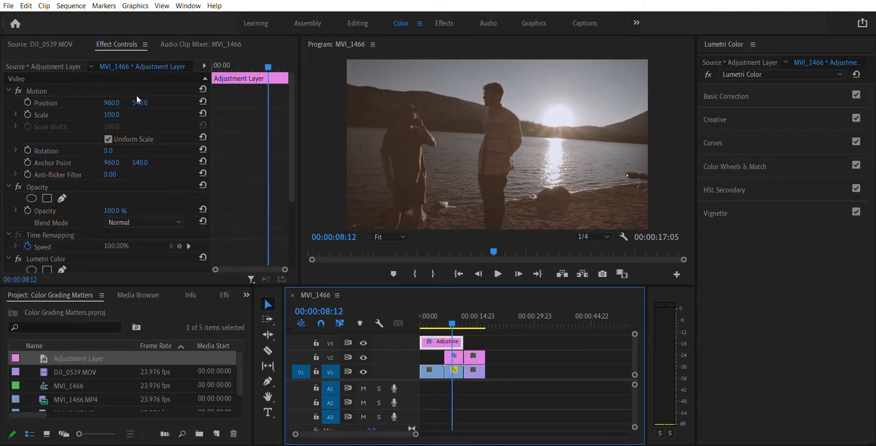
{"action": "left_click_drag", "start_coordinate": [112, 102], "coordinate": [55, 102]}
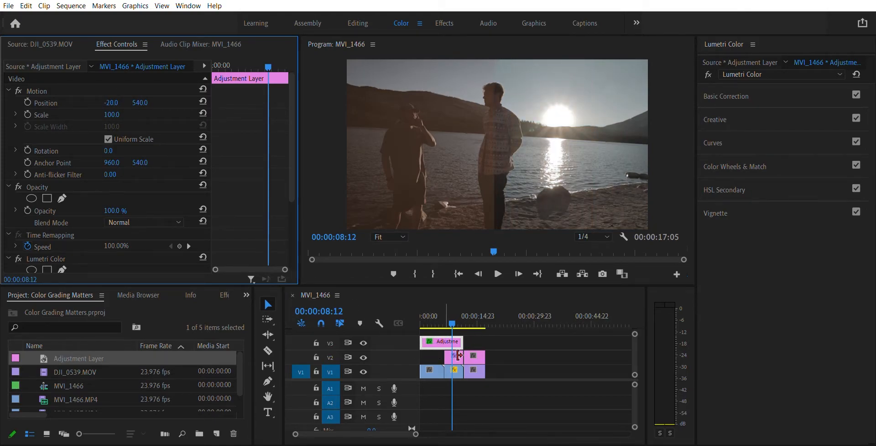
{"action": "left_click", "coordinate": [458, 356]}
{"action": "left_click_drag", "start_coordinate": [115, 103], "coordinate": [64, 103]}
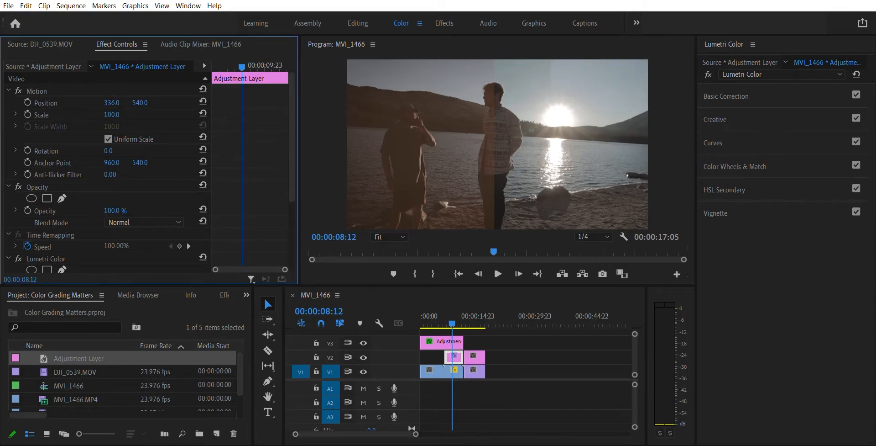
{"action": "left_click", "coordinate": [437, 341]}
{"action": "left_click_drag", "start_coordinate": [113, 95], "coordinate": [25, 95]}
{"action": "left_click", "coordinate": [453, 355]}
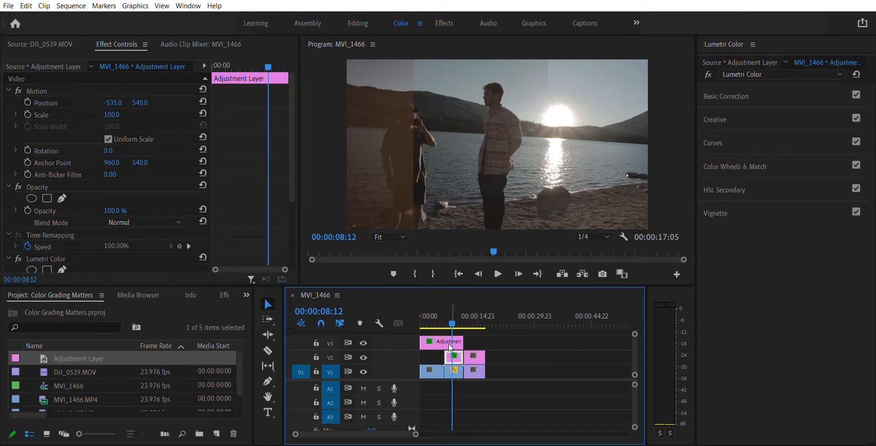
{"action": "left_click_drag", "start_coordinate": [121, 97], "coordinate": [104, 97]}
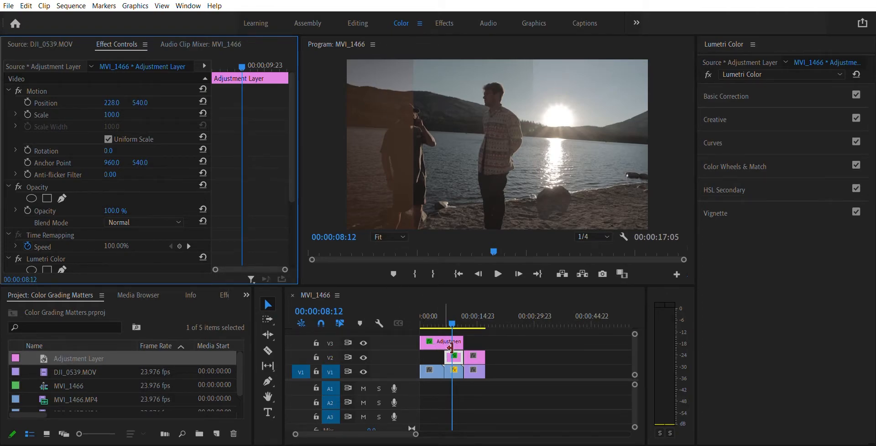
Examine the Curves of the lakeside V2 adjustment layer and the Curves and Basic Correction of the V3 adjustment layer
{"action": "left_click", "coordinate": [780, 155]}
{"action": "left_click", "coordinate": [749, 155]}
{"action": "left_click", "coordinate": [766, 126]}
{"action": "left_click", "coordinate": [760, 127]}
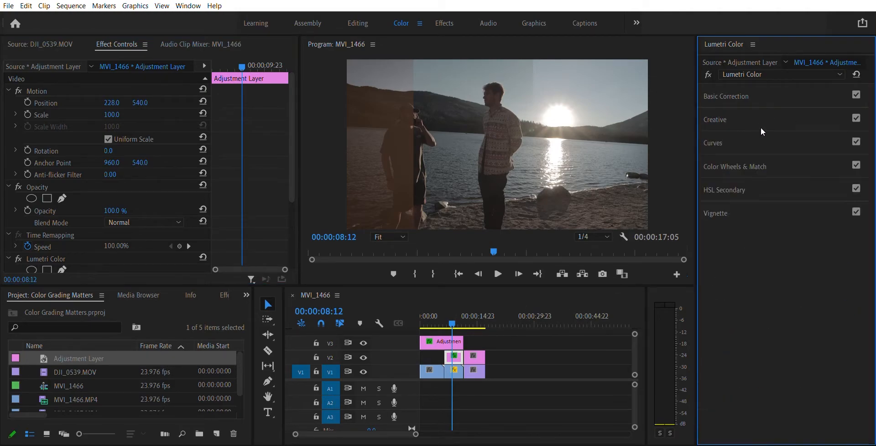
{"action": "left_click", "coordinate": [766, 142]}
{"action": "scroll", "coordinate": [817, 262], "scroll_direction": "down", "scroll_amount": 5}
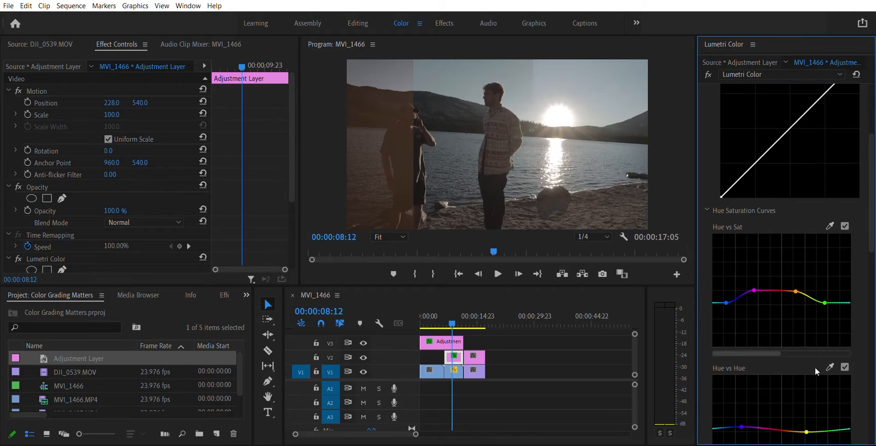
{"action": "scroll", "coordinate": [702, 257], "scroll_direction": "up", "scroll_amount": 3}
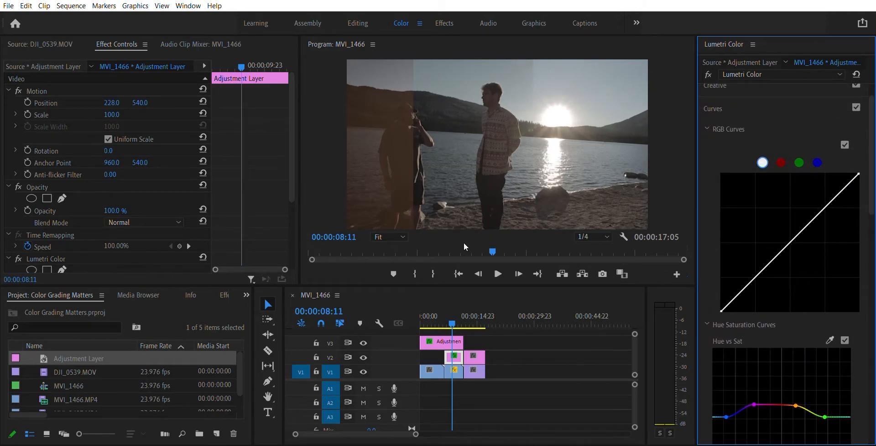
{"action": "left_click", "coordinate": [441, 342]}
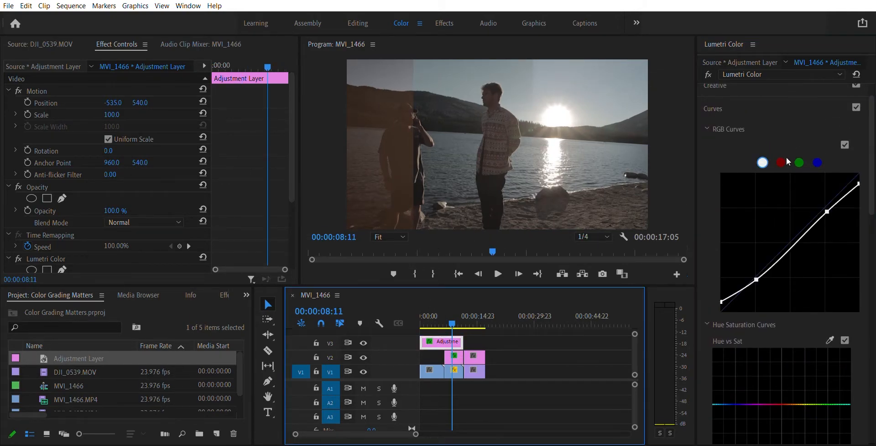
{"action": "left_click", "coordinate": [775, 109]}
{"action": "left_click", "coordinate": [778, 92]}
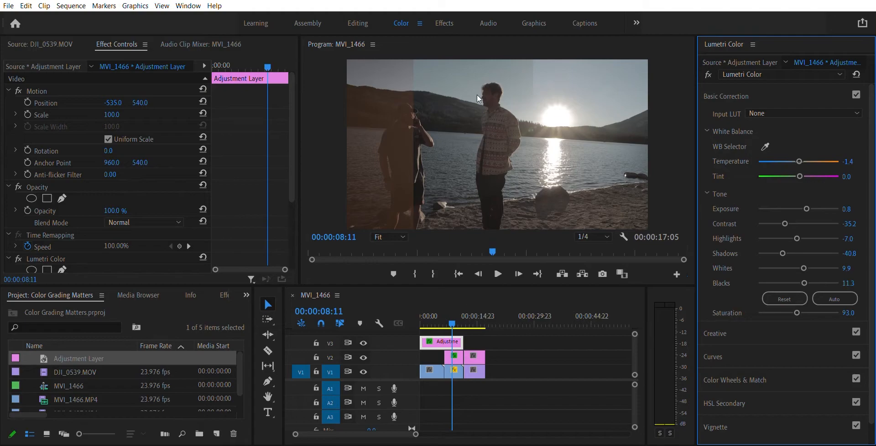
{"action": "left_click", "coordinate": [452, 352]}
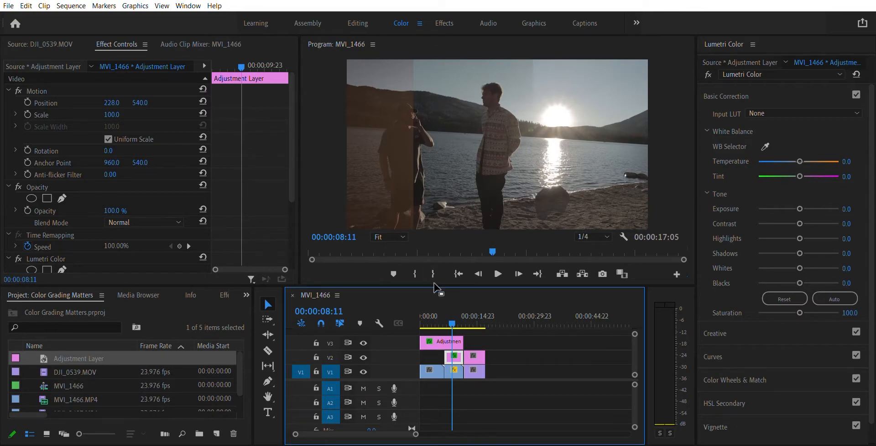
Over the ski clip, set the V3 adjustment layer's horizontal position to 36 and its tint to -7.0, and play the sequence
{"action": "left_click", "coordinate": [434, 308]}
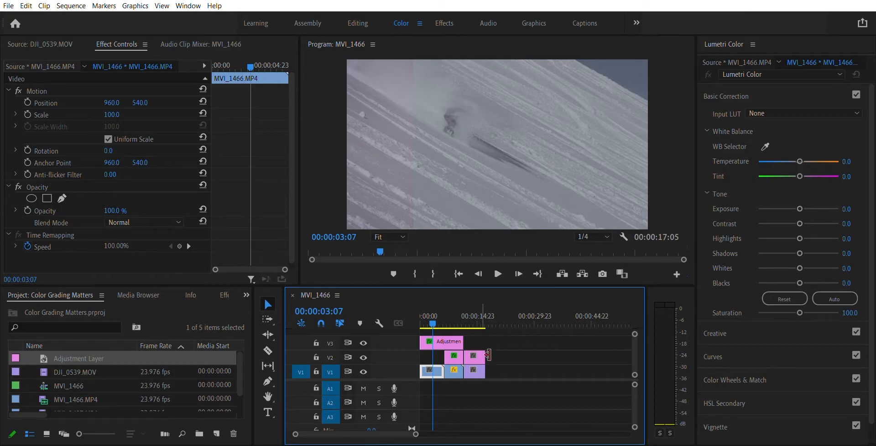
{"action": "left_click", "coordinate": [451, 341]}
{"action": "left_click_drag", "start_coordinate": [113, 103], "coordinate": [503, 97]}
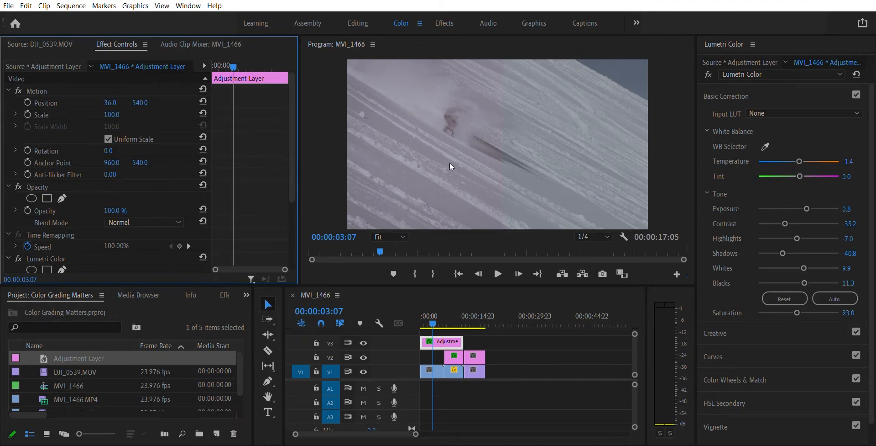
{"action": "left_click_drag", "start_coordinate": [802, 167], "coordinate": [797, 168]}
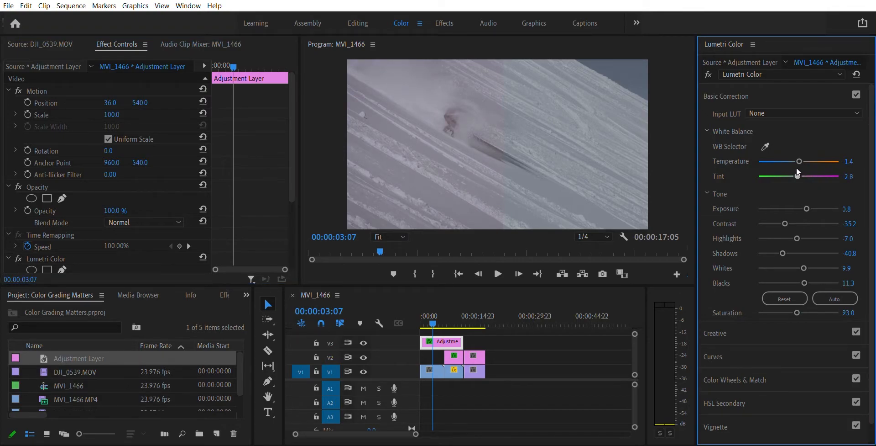
{"action": "mouse_move", "coordinate": [797, 167]}
{"action": "left_mouse_down"}
{"action": "mouse_move", "coordinate": [782, 168]}
{"action": "mouse_move", "coordinate": [796, 166]}
{"action": "left_mouse_up"}
{"action": "left_click", "coordinate": [502, 264]}
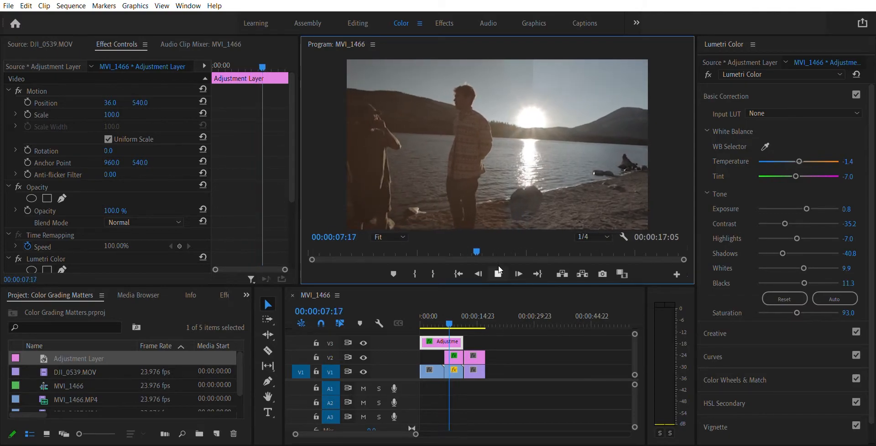
On the drone clip's V2 adjustment layer, raise violet through orange on the Hue vs Sat curve while holding blue and yellow-green near neutral
{"action": "left_click", "coordinate": [481, 306]}
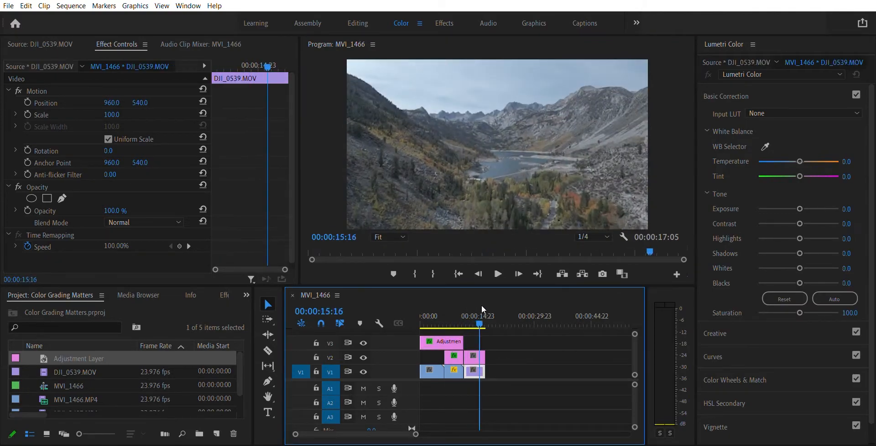
{"action": "left_click", "coordinate": [476, 357]}
{"action": "scroll", "coordinate": [790, 239], "scroll_direction": "down", "scroll_amount": 2}
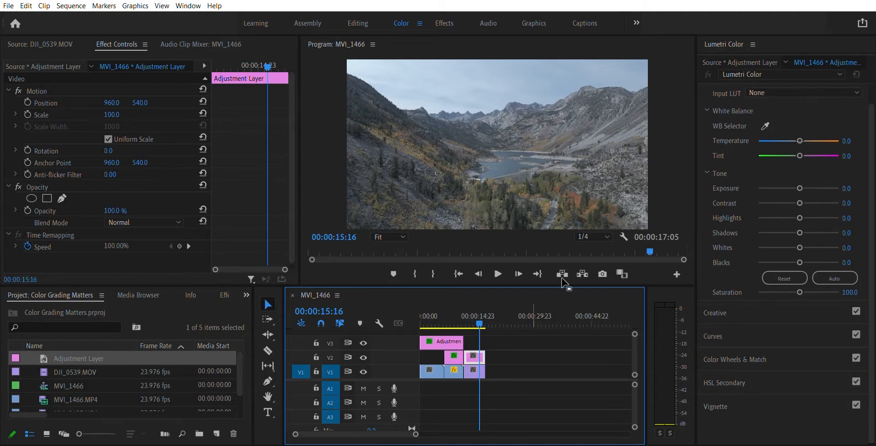
{"action": "left_click", "coordinate": [774, 325]}
{"action": "scroll", "coordinate": [785, 260], "scroll_direction": "down", "scroll_amount": 5}
{"action": "scroll", "coordinate": [783, 350], "scroll_direction": "down", "scroll_amount": 5}
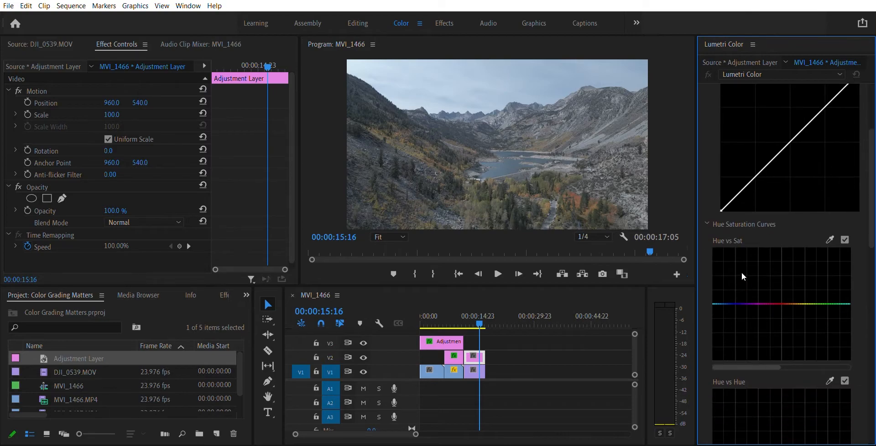
{"action": "left_click_drag", "start_coordinate": [735, 303], "coordinate": [732, 208]}
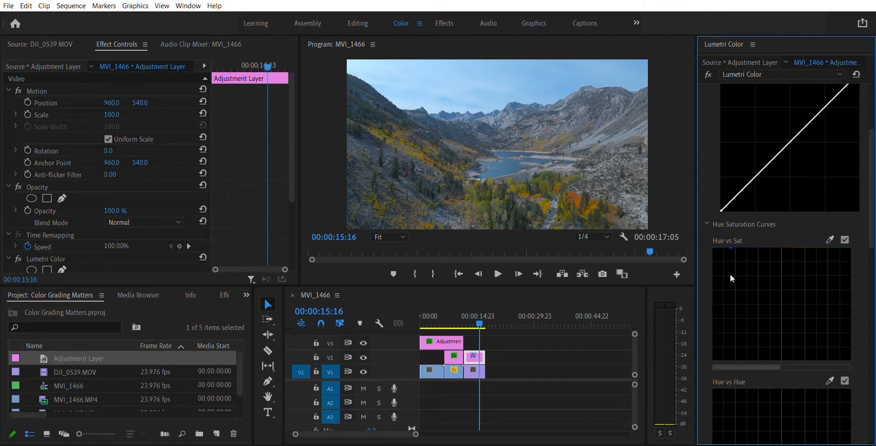
{"action": "left_click_drag", "start_coordinate": [731, 247], "coordinate": [817, 289]}
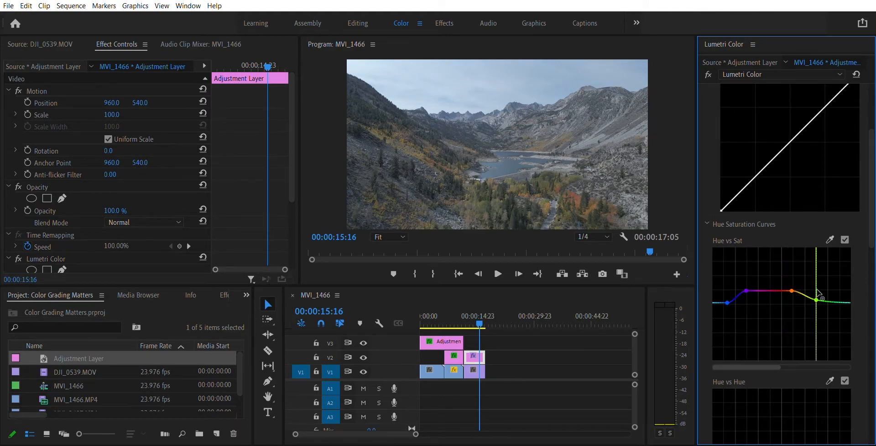
Raise the blue point slightly above orange on the Hue vs Hue curve, and lower blue and slightly raise red-orange on Hue vs Luma
{"action": "scroll", "coordinate": [762, 294], "scroll_direction": "down", "scroll_amount": 3}
{"action": "left_click_drag", "start_coordinate": [742, 340], "coordinate": [742, 323]}
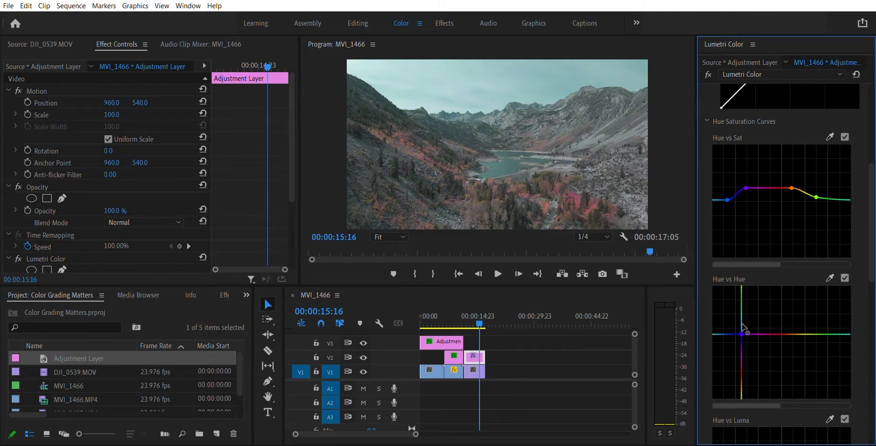
{"action": "left_click", "coordinate": [793, 336]}
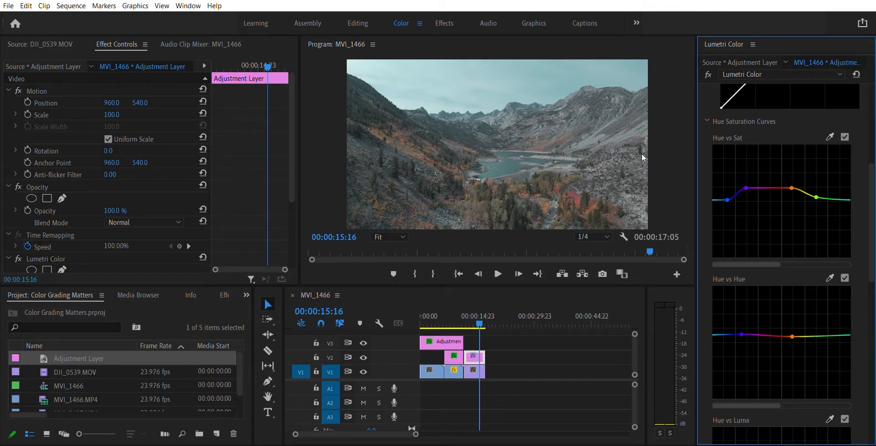
{"action": "scroll", "coordinate": [734, 189], "scroll_direction": "down", "scroll_amount": 4}
{"action": "left_click_drag", "start_coordinate": [738, 346], "coordinate": [787, 335]}
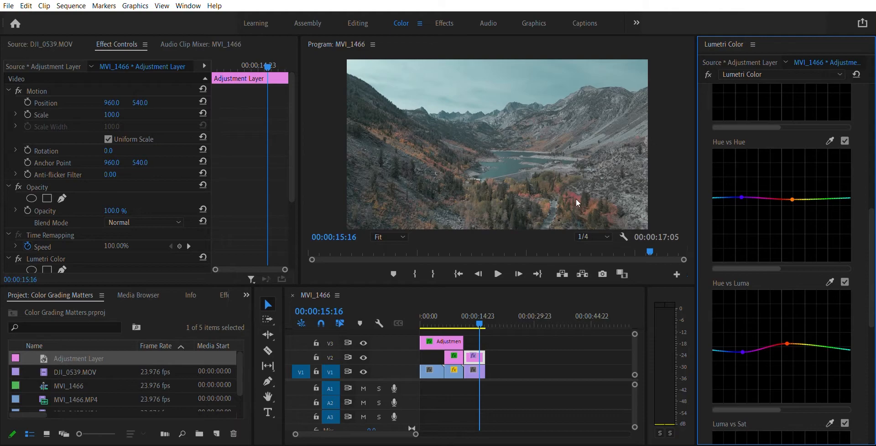
{"action": "scroll", "coordinate": [788, 293], "scroll_direction": "down", "scroll_amount": 5}
{"action": "scroll", "coordinate": [742, 292], "scroll_direction": "down", "scroll_amount": 3}
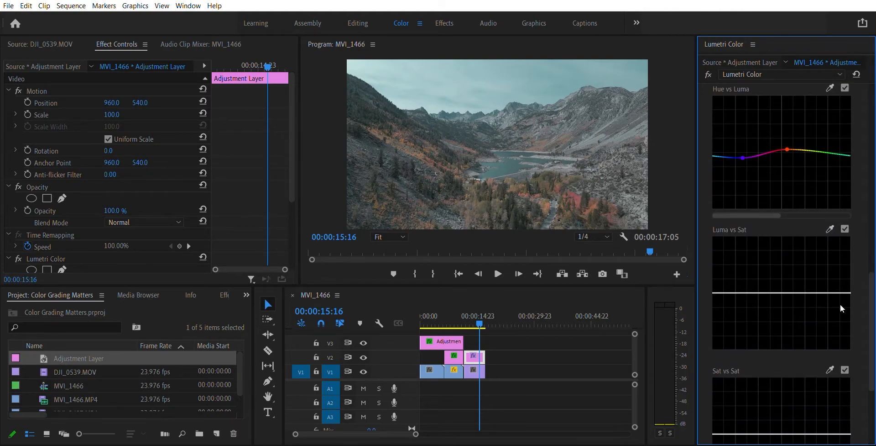
{"action": "mouse_move", "coordinate": [751, 245]}
{"action": "left_mouse_down"}
{"action": "mouse_move", "coordinate": [740, 194]}
{"action": "mouse_move", "coordinate": [745, 237]}
{"action": "left_mouse_up"}
{"action": "scroll", "coordinate": [770, 287], "scroll_direction": "down", "scroll_amount": 2}
{"action": "mouse_move", "coordinate": [744, 342]}
{"action": "left_mouse_down"}
{"action": "mouse_move", "coordinate": [743, 293]}
{"action": "mouse_move", "coordinate": [742, 335]}
{"action": "left_mouse_up"}
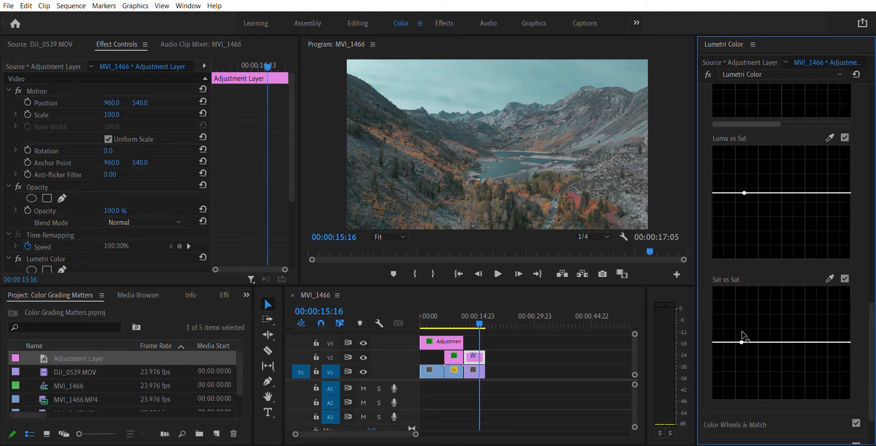
{"action": "double_click", "coordinate": [743, 337]}
{"action": "double_click", "coordinate": [752, 193]}
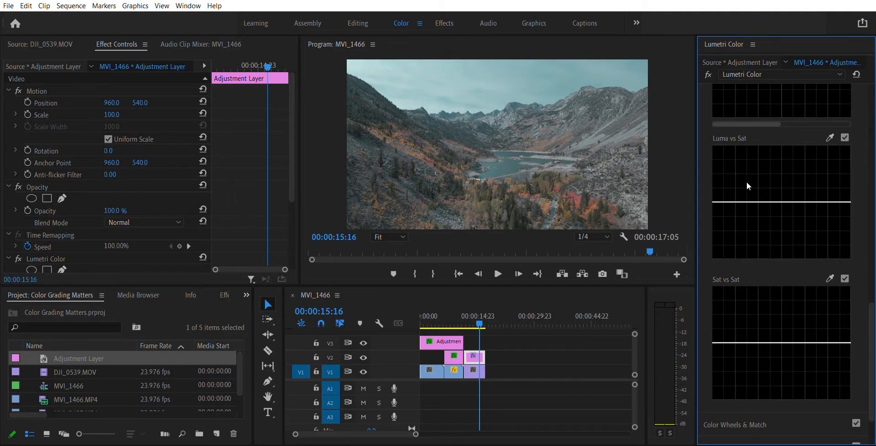
Add three points to the Luma vs Sat curve, raising the midtones while keeping shadows and highlights near neutral
{"action": "left_click_drag", "start_coordinate": [742, 201], "coordinate": [816, 190]}
{"action": "left_click", "coordinate": [811, 198]}
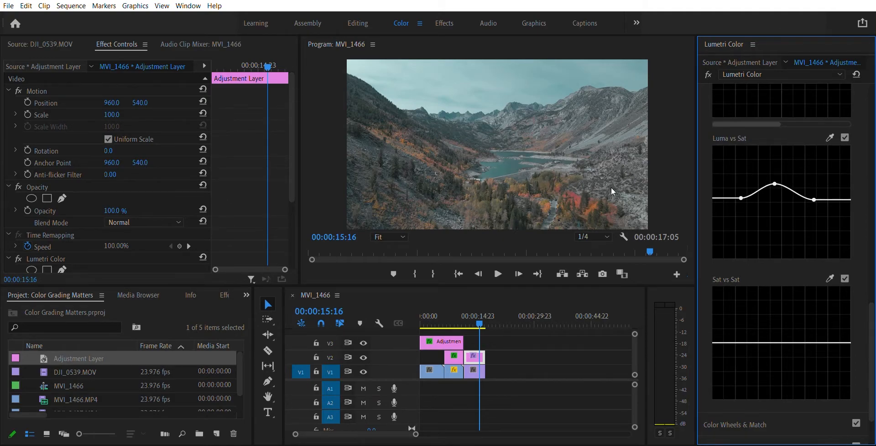
{"action": "scroll", "coordinate": [776, 205], "scroll_direction": "up", "scroll_amount": 1}
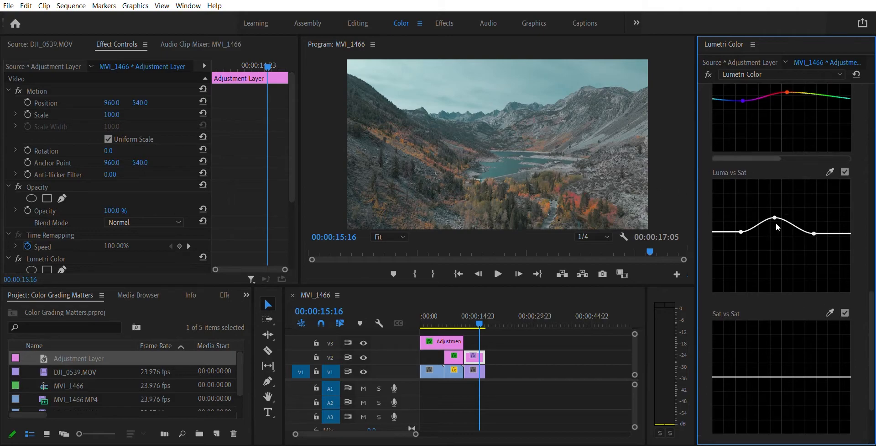
{"action": "scroll", "coordinate": [781, 210], "scroll_direction": "down", "scroll_amount": 2}
{"action": "mouse_move", "coordinate": [746, 163]}
{"action": "left_mouse_down"}
{"action": "mouse_move", "coordinate": [744, 210]}
{"action": "mouse_move", "coordinate": [741, 143]}
{"action": "mouse_move", "coordinate": [742, 204]}
{"action": "mouse_move", "coordinate": [732, 166]}
{"action": "left_mouse_up"}
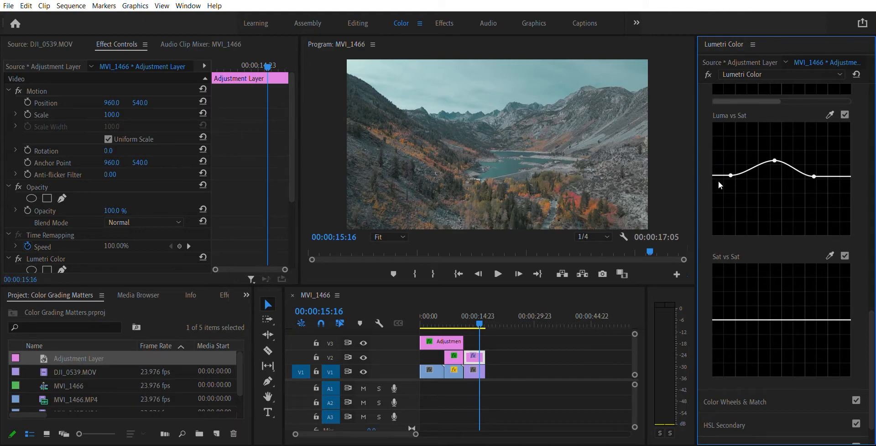
Lower the shadow and highlight points of the Luma vs Sat curve below neutral, highlights slightly deeper, with the midtone point just above neutral
{"action": "left_click_drag", "start_coordinate": [731, 175], "coordinate": [729, 222]}
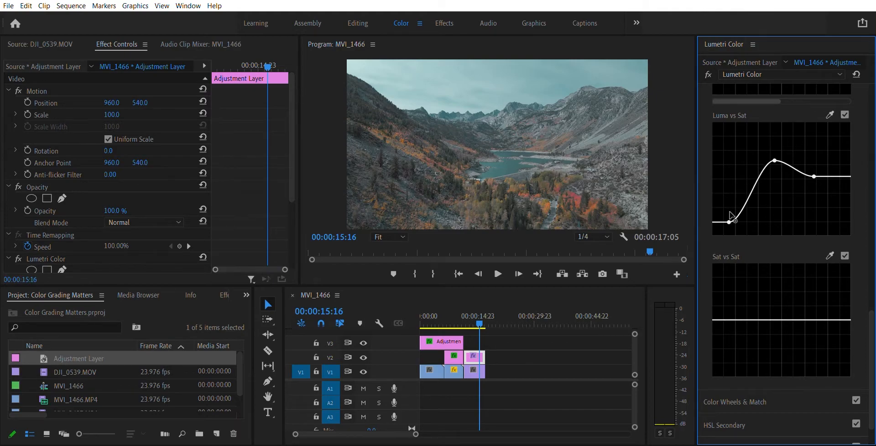
{"action": "left_click_drag", "start_coordinate": [815, 176], "coordinate": [820, 213]}
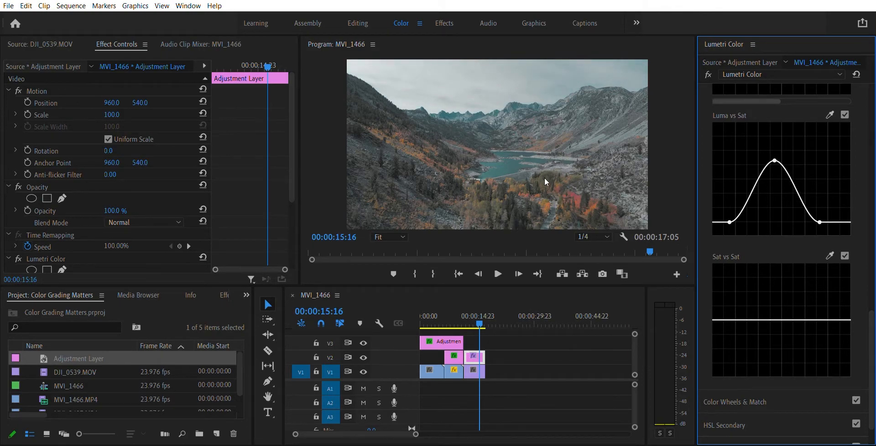
{"action": "left_click_drag", "start_coordinate": [775, 160], "coordinate": [775, 141]}
{"action": "left_click_drag", "start_coordinate": [822, 209], "coordinate": [821, 198]}
{"action": "left_click_drag", "start_coordinate": [729, 211], "coordinate": [729, 191]}
{"action": "left_click_drag", "start_coordinate": [820, 209], "coordinate": [815, 197]}
{"action": "mouse_move", "coordinate": [775, 151]}
{"action": "left_mouse_down"}
{"action": "mouse_move", "coordinate": [776, 140]}
{"action": "mouse_move", "coordinate": [774, 156]}
{"action": "left_mouse_up"}
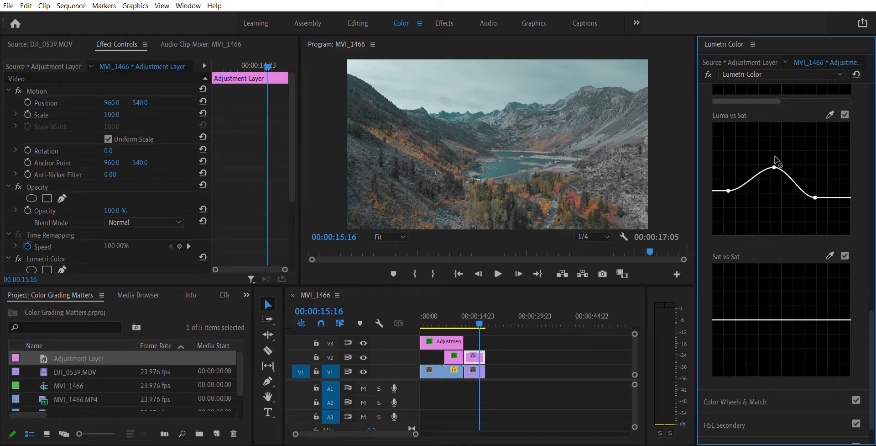
Add three points to the Sat vs Sat curve, with low saturation slightly above neutral, midrange below neutral and high saturation raised above neutral
{"action": "scroll", "coordinate": [779, 199], "scroll_direction": "down", "scroll_amount": 2}
{"action": "left_click", "coordinate": [733, 278]}
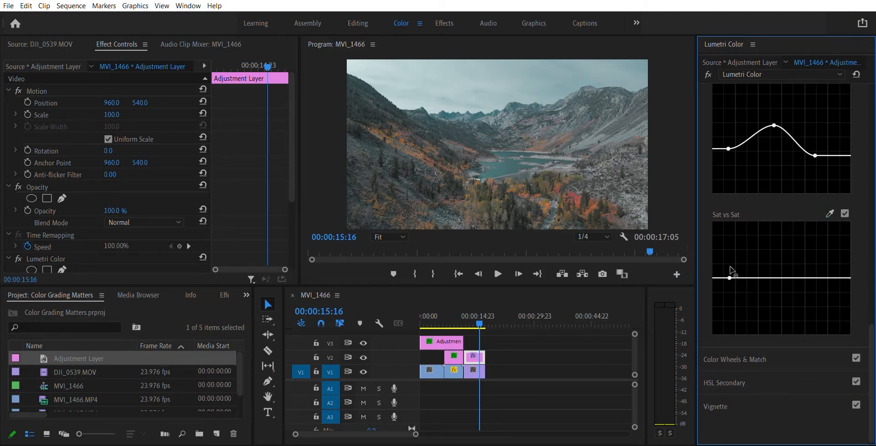
{"action": "left_click_drag", "start_coordinate": [778, 277], "coordinate": [822, 232]}
{"action": "left_click_drag", "start_coordinate": [777, 291], "coordinate": [730, 283]}
{"action": "left_click_drag", "start_coordinate": [769, 263], "coordinate": [775, 281]}
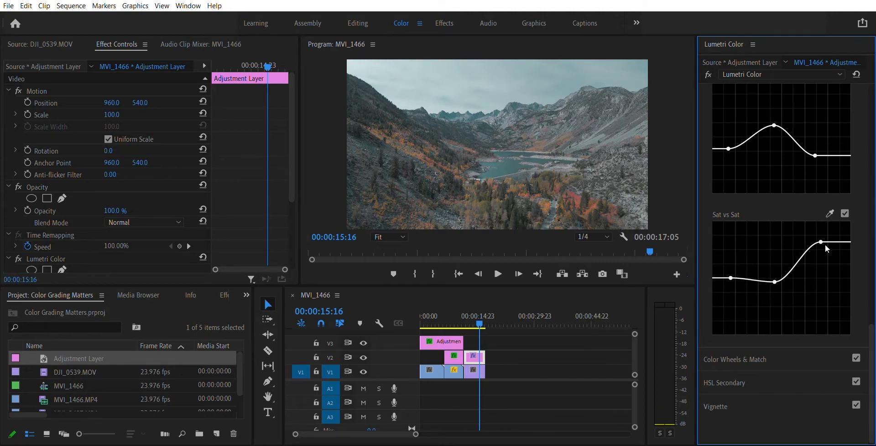
{"action": "left_click_drag", "start_coordinate": [822, 241], "coordinate": [822, 267]}
{"action": "left_click_drag", "start_coordinate": [734, 269], "coordinate": [750, 312]}
{"action": "mouse_move", "coordinate": [774, 281]}
{"action": "left_mouse_down"}
{"action": "mouse_move", "coordinate": [790, 307]}
{"action": "mouse_move", "coordinate": [779, 278]}
{"action": "left_mouse_up"}
{"action": "left_click_drag", "start_coordinate": [749, 311], "coordinate": [778, 280]}
{"action": "left_click_drag", "start_coordinate": [822, 258], "coordinate": [809, 259]}
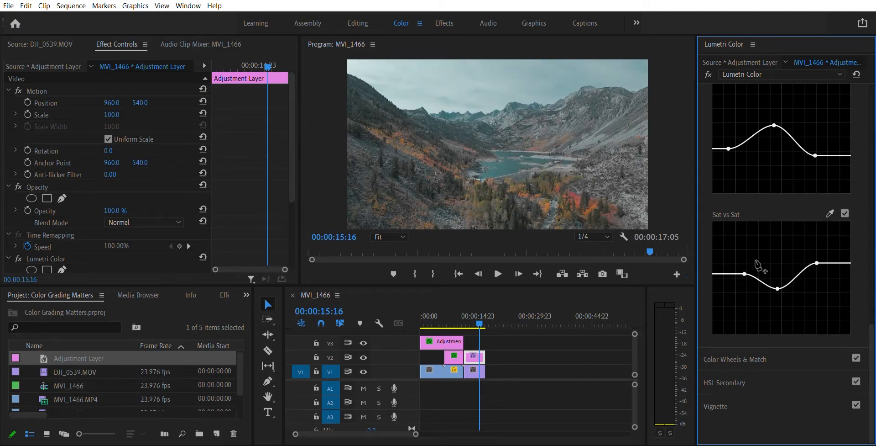
Collapse the Curves section and extend the V3 adjustment layer to the end of the drone clip
{"action": "scroll", "coordinate": [794, 195], "scroll_direction": "up", "scroll_amount": 8}
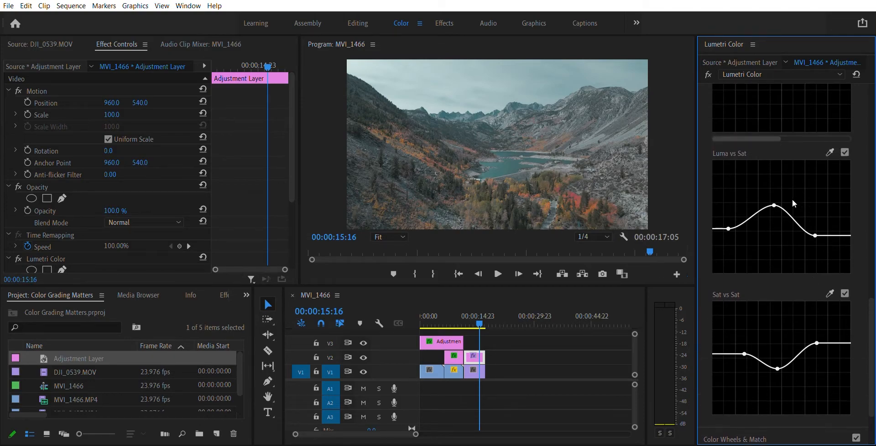
{"action": "scroll", "coordinate": [788, 194], "scroll_direction": "up", "scroll_amount": 6}
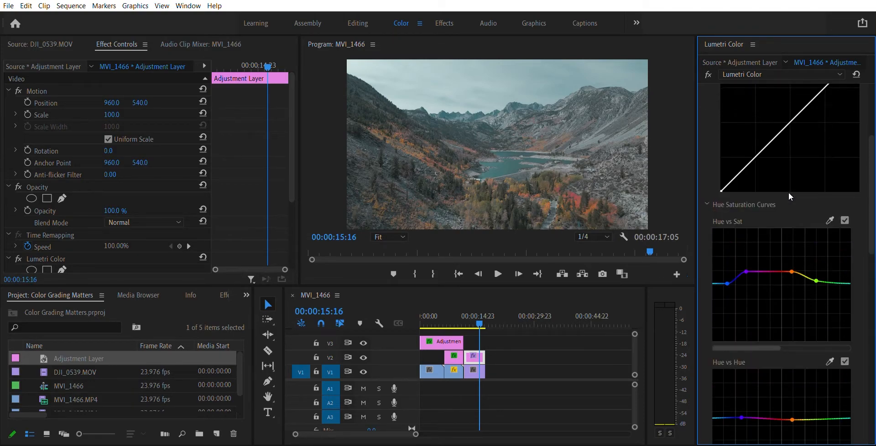
{"action": "left_click", "coordinate": [738, 81]}
{"action": "left_click_drag", "start_coordinate": [464, 341], "coordinate": [495, 337]}
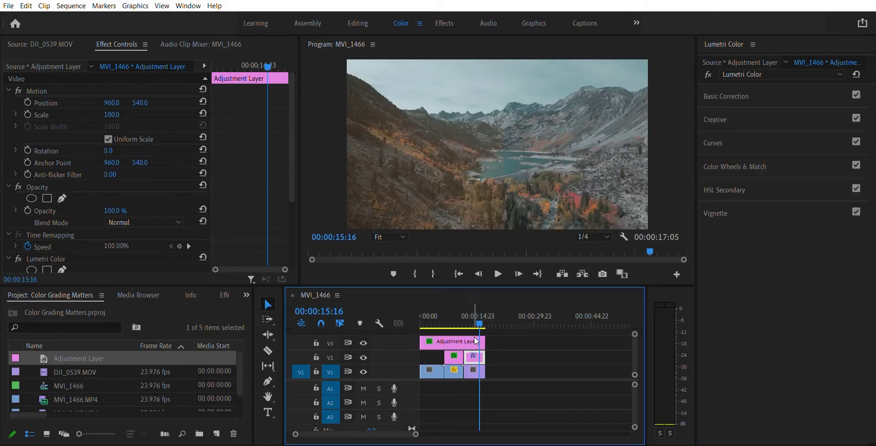
Near the start of the drone clip, shift its V2 adjustment layer and the V3 adjustment layer horizontally for a before/after split view
{"action": "left_click_drag", "start_coordinate": [477, 306], "coordinate": [470, 305]}
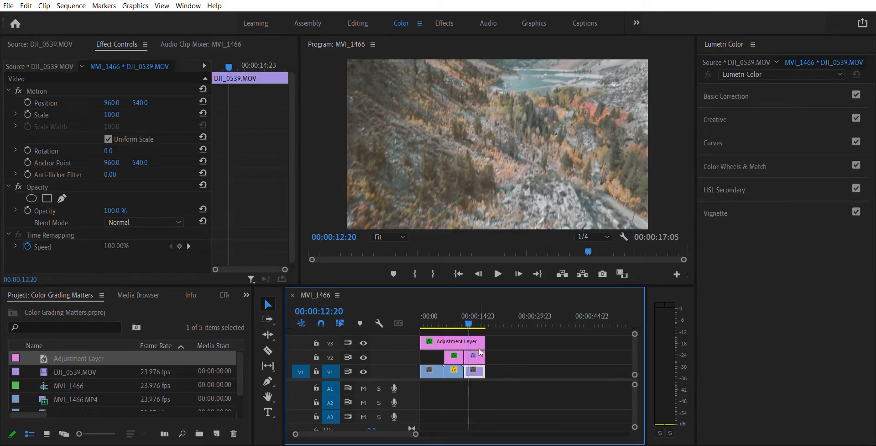
{"action": "left_click_drag", "start_coordinate": [114, 102], "coordinate": [222, 102]}
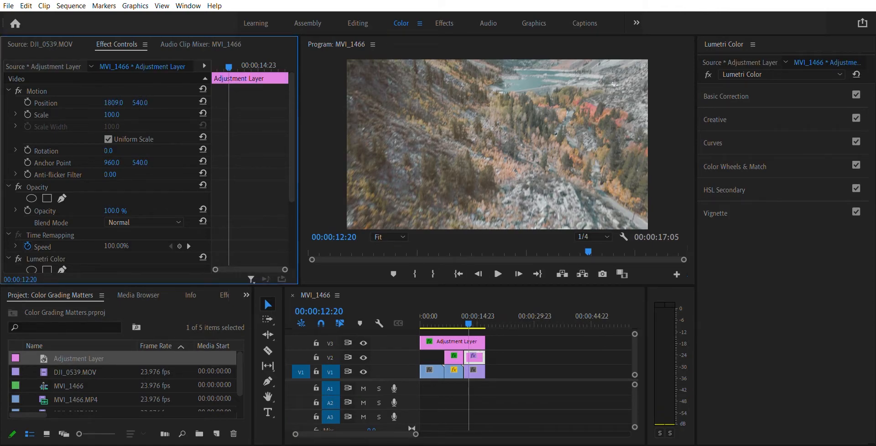
{"action": "left_click_drag", "start_coordinate": [210, 102], "coordinate": [21, 102]}
{"action": "left_click", "coordinate": [477, 342]}
{"action": "left_click_drag", "start_coordinate": [110, 102], "coordinate": [0, 103]}
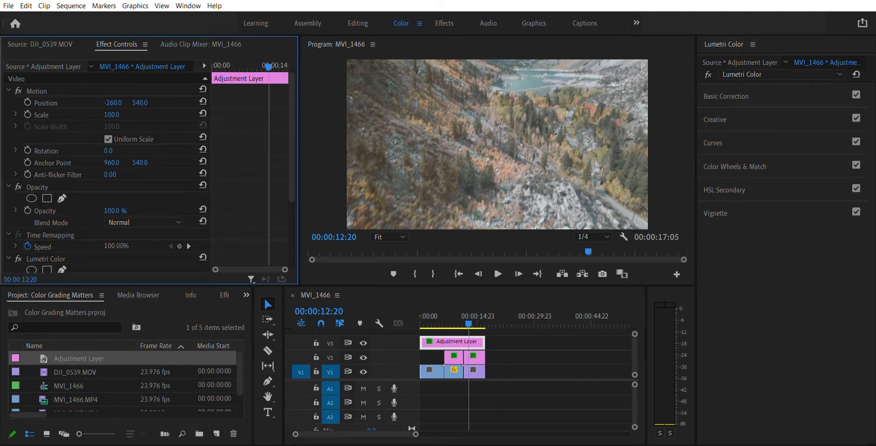
{"action": "left_click", "coordinate": [541, 325]}
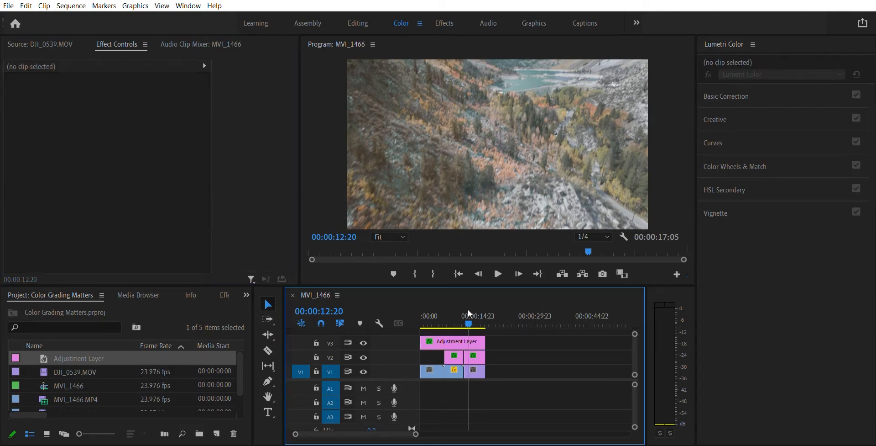
Play through the drone clip to compare the graded and ungraded areas, and expand the Curves section
{"action": "left_click", "coordinate": [462, 308]}
{"action": "key", "text": "space"}
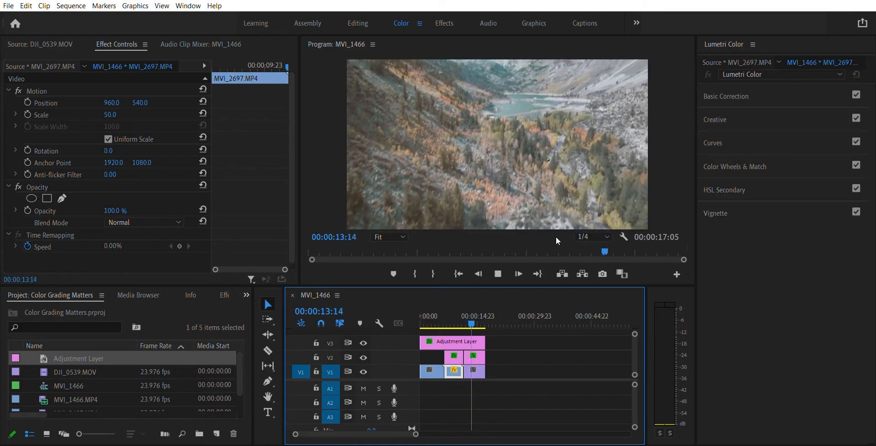
{"action": "key", "text": "space"}
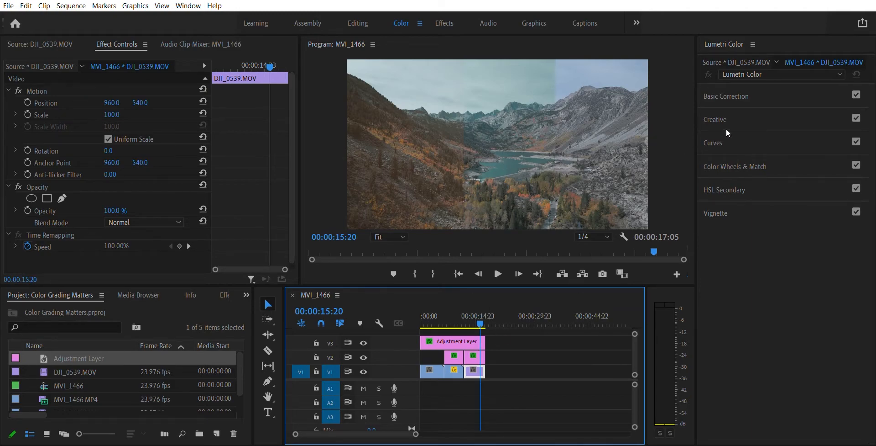
{"action": "left_click", "coordinate": [723, 142]}
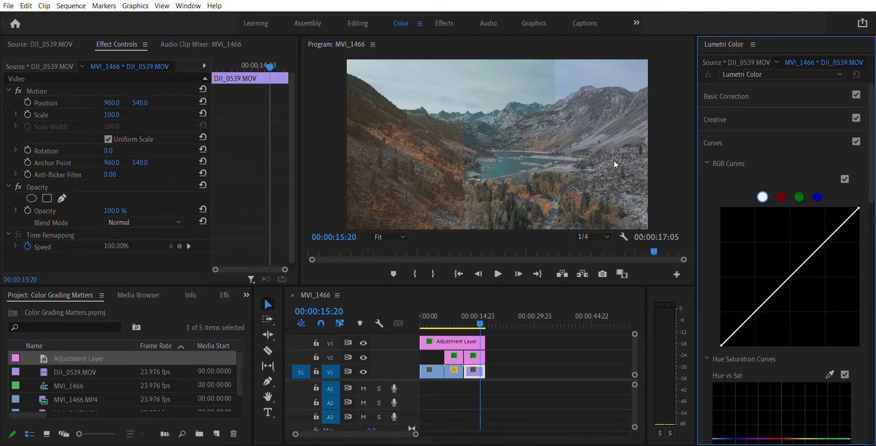
Set the horizontal position of the drone clip's V2 adjustment layer to 960 and of the V3 adjustment layer to 68
{"action": "left_click", "coordinate": [474, 354]}
{"action": "left_click", "coordinate": [117, 101]}
{"action": "type", "text": "9"}
{"action": "key", "text": "Return"}
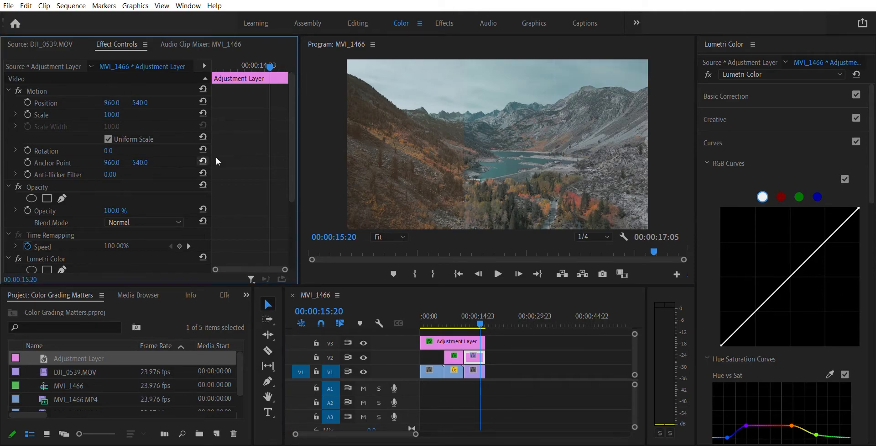
{"action": "left_click", "coordinate": [470, 341]}
{"action": "left_click_drag", "start_coordinate": [118, 104], "coordinate": [226, 104]}
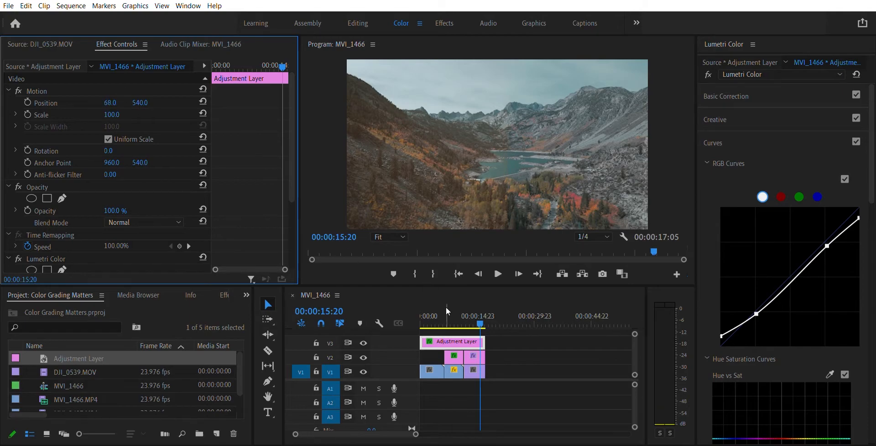
Set the horizontal position of the lakeside clip's V2 adjustment layer to 960
{"action": "left_click", "coordinate": [455, 357]}
{"action": "left_click_drag", "start_coordinate": [448, 311], "coordinate": [455, 314]}
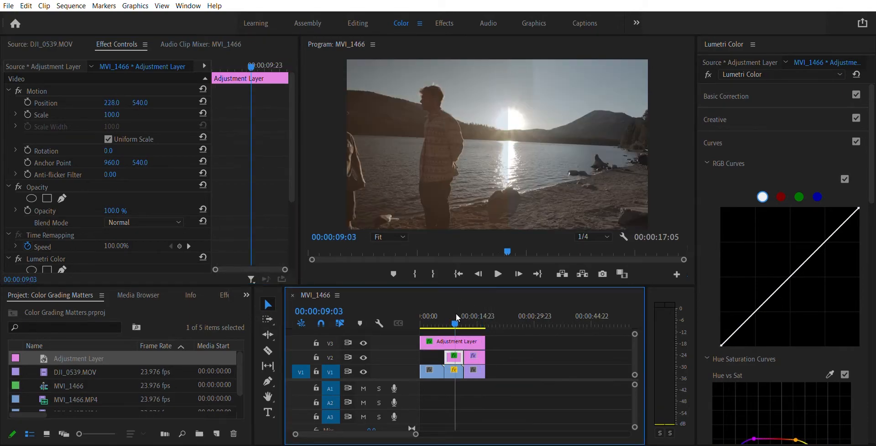
{"action": "left_click", "coordinate": [114, 103]}
{"action": "type", "text": "960"}
{"action": "key", "text": "Return"}
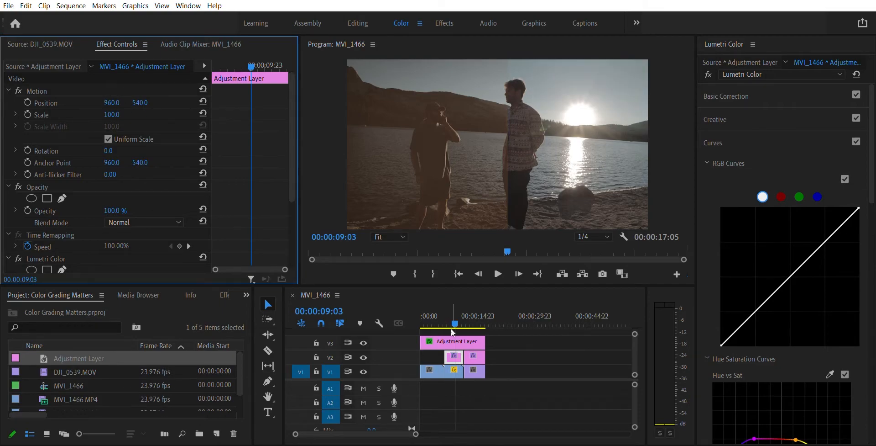
Play the sequence from the start and replay the lakeside and drone clips to examine the V3 layer's effect across the split frame
{"action": "left_click_drag", "start_coordinate": [456, 316], "coordinate": [407, 309]}
{"action": "key", "text": "space"}
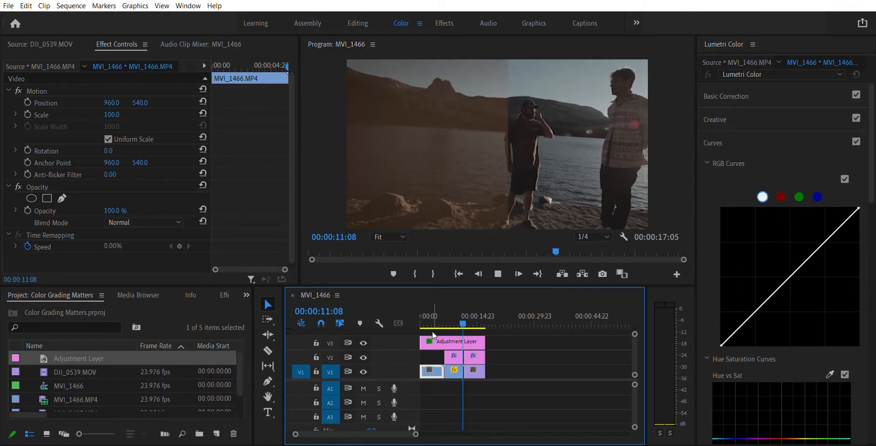
{"action": "left_click", "coordinate": [445, 310]}
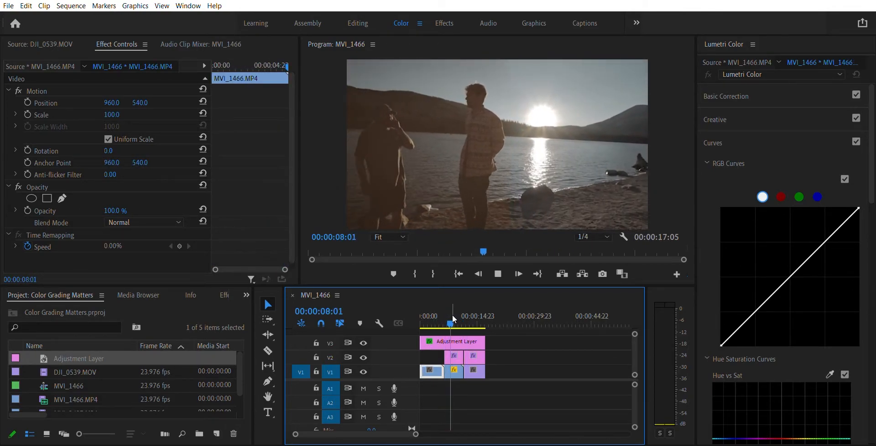
{"action": "key", "text": "space"}
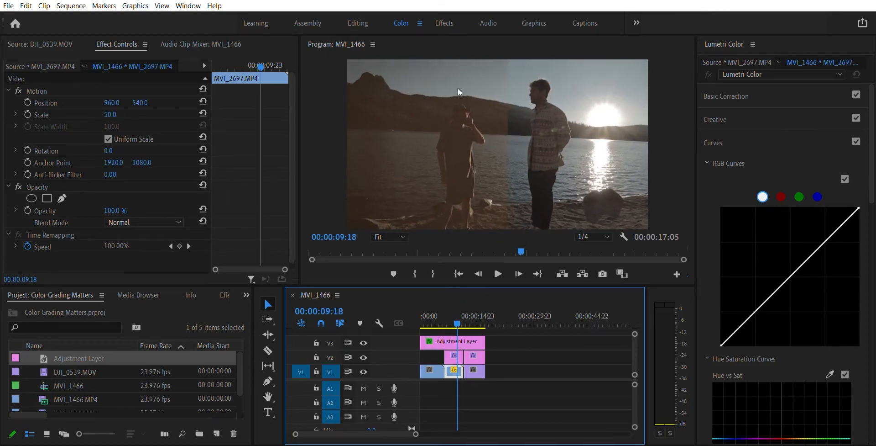
{"action": "left_click_drag", "start_coordinate": [457, 305], "coordinate": [446, 308]}
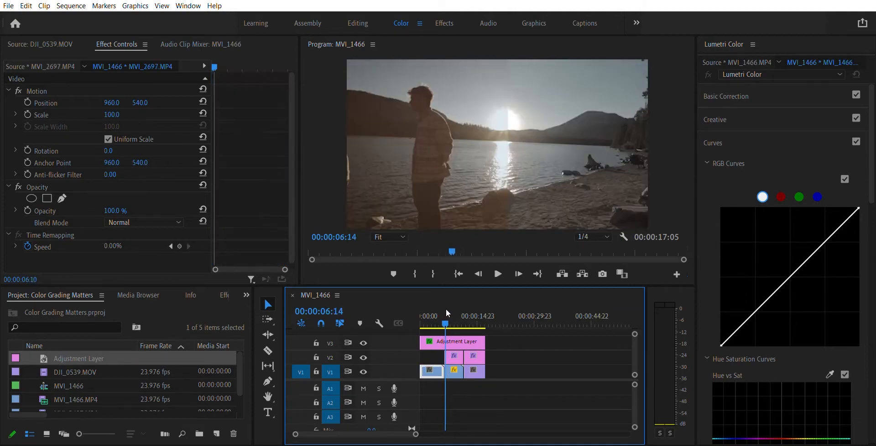
{"action": "key", "text": "space"}
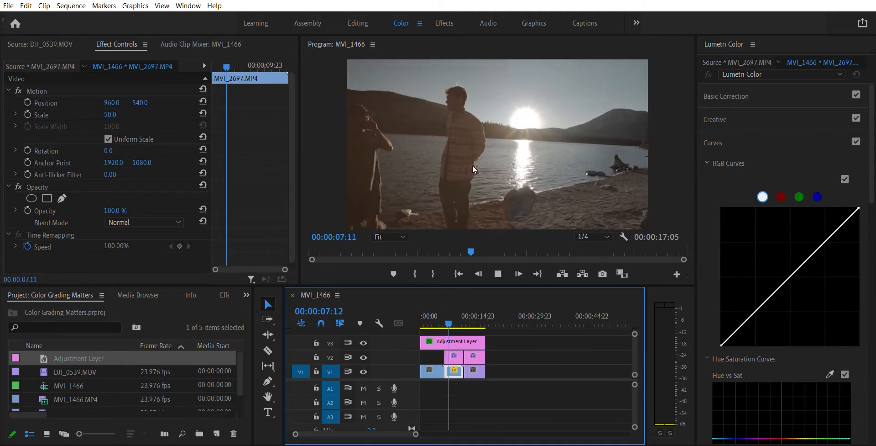
{"action": "key", "text": "space"}
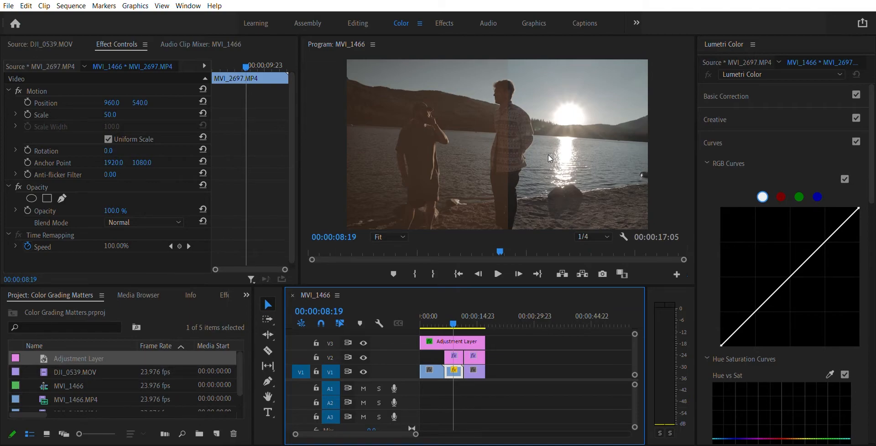
{"action": "key", "text": "space"}
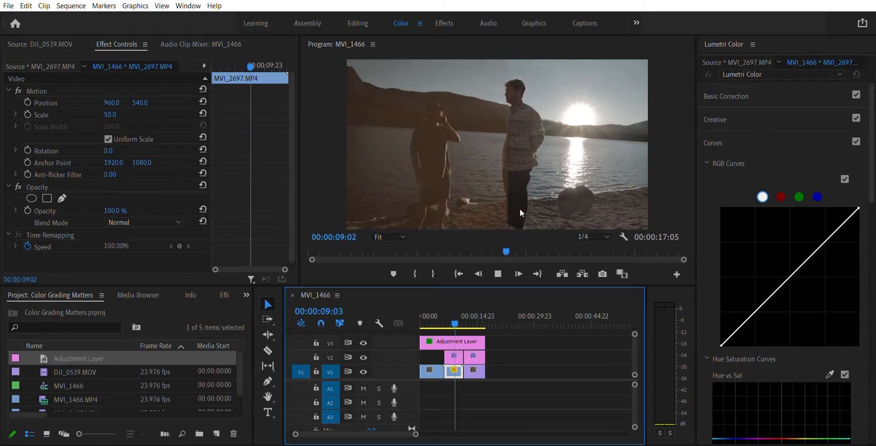
{"action": "key", "text": "space"}
{"action": "mouse_move", "coordinate": [462, 311]}
{"action": "left_mouse_down"}
{"action": "mouse_move", "coordinate": [445, 311]}
{"action": "mouse_move", "coordinate": [456, 305]}
{"action": "left_mouse_up"}
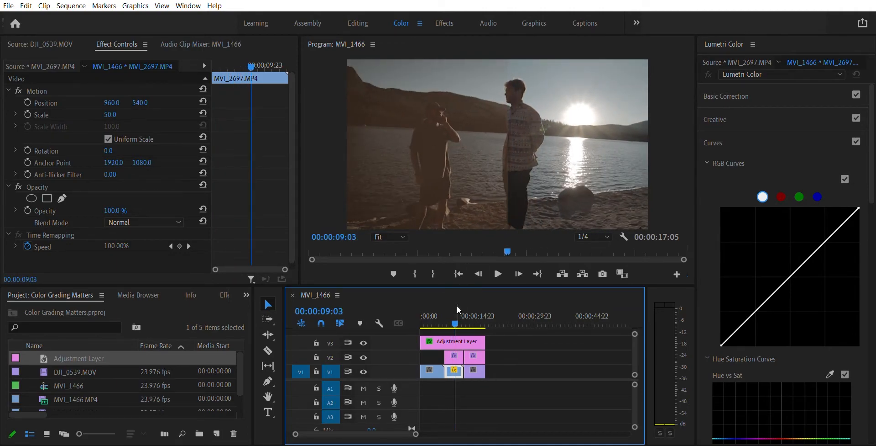
{"action": "key", "text": "space"}
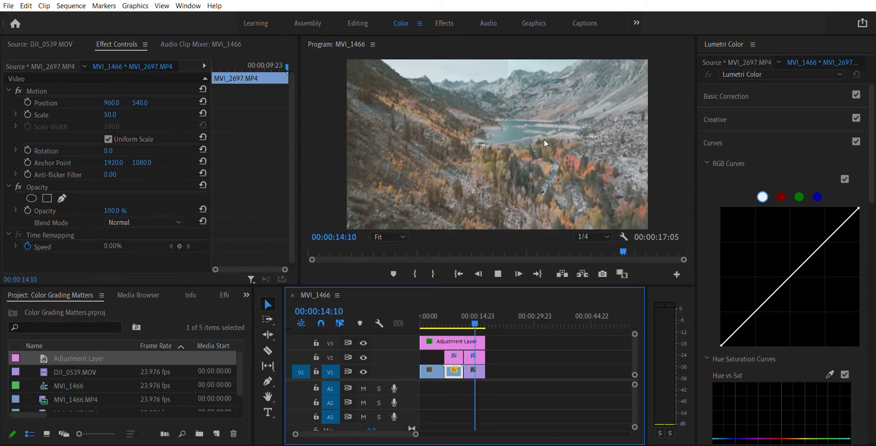
{"action": "key", "text": "space"}
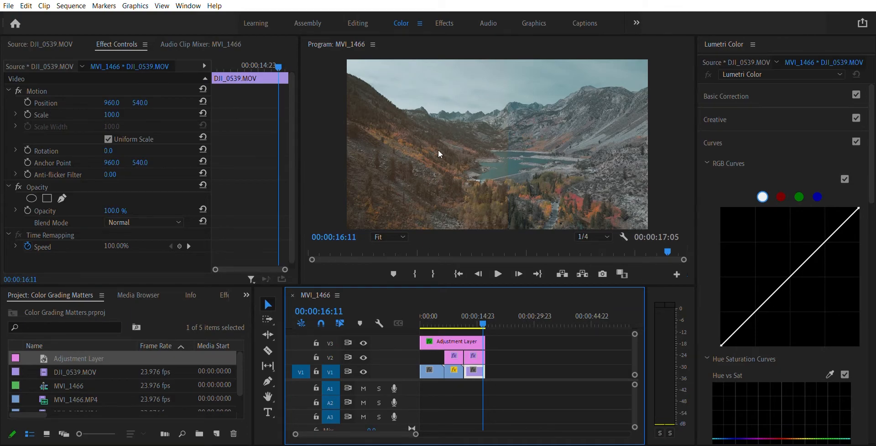
{"action": "key", "text": "ctrl+m"}
Set the V3 adjustment layer's horizontal position to 960 so it covers the full frame
{"action": "left_click_drag", "start_coordinate": [481, 308], "coordinate": [471, 311]}
{"action": "left_click", "coordinate": [479, 343]}
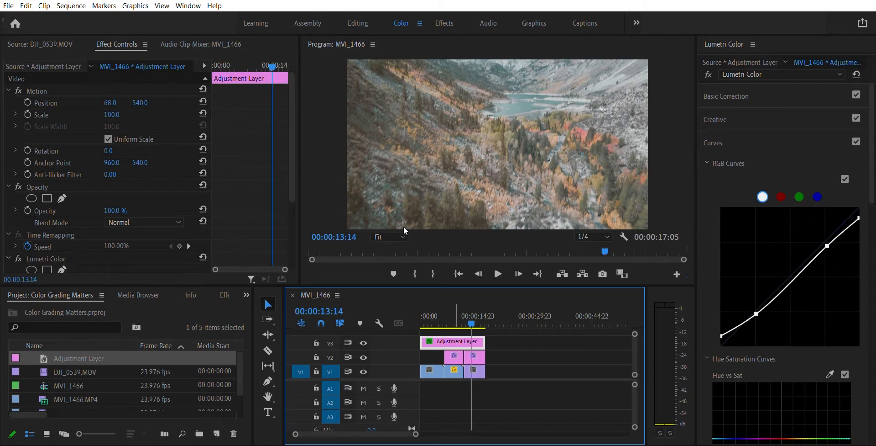
{"action": "left_click", "coordinate": [115, 101]}
{"action": "type", "text": "960"}
{"action": "key", "text": "Return"}
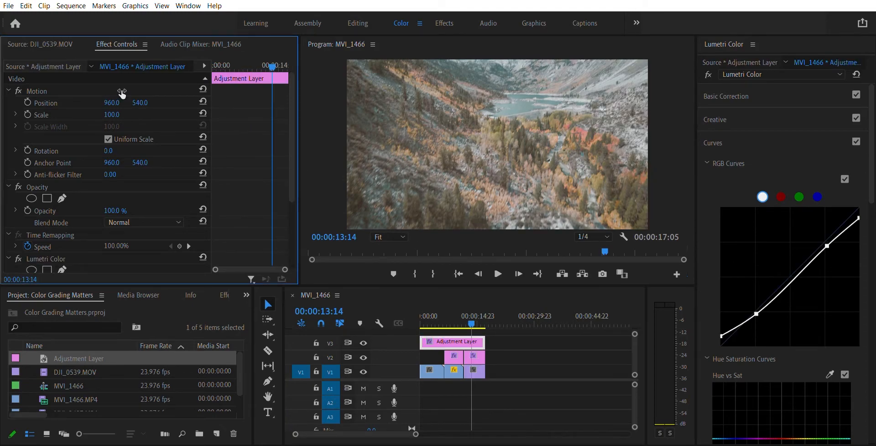
Play the drone clip with and without the V3 adjustment layer by shifting its horizontal position to -1033, and set it back to 960
{"action": "left_click", "coordinate": [466, 310]}
{"action": "key", "text": "space"}
{"action": "left_click", "coordinate": [474, 314]}
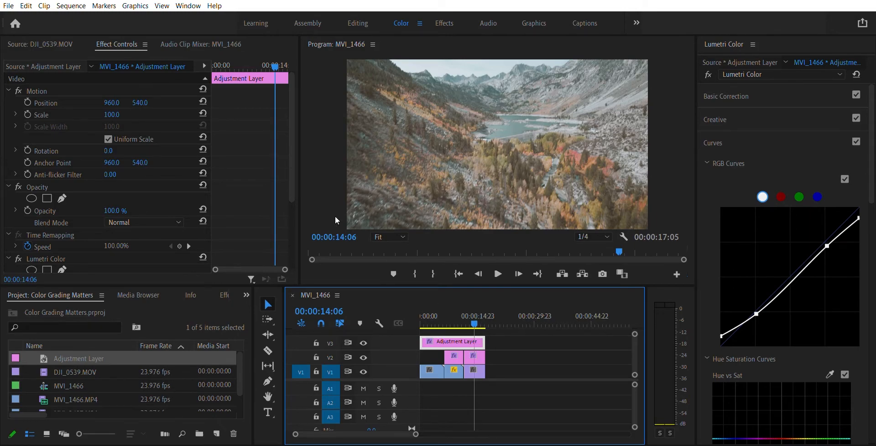
{"action": "left_click_drag", "start_coordinate": [114, 102], "coordinate": [0, 102]}
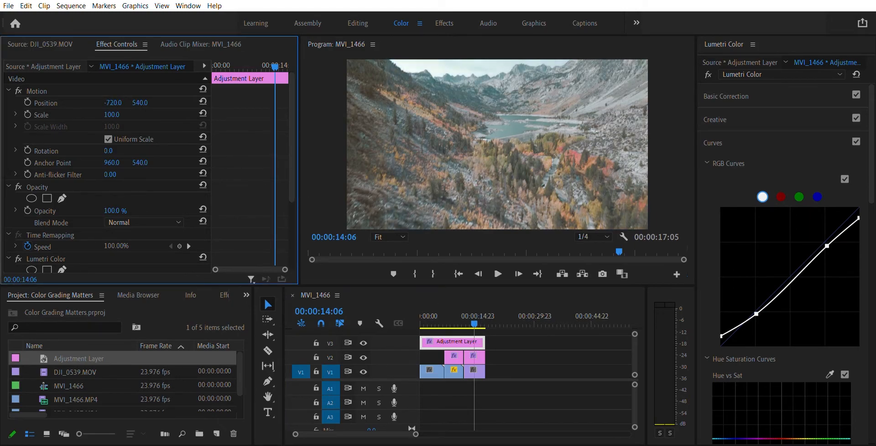
{"action": "left_click_drag", "start_coordinate": [474, 314], "coordinate": [465, 314]}
{"action": "key", "text": "space"}
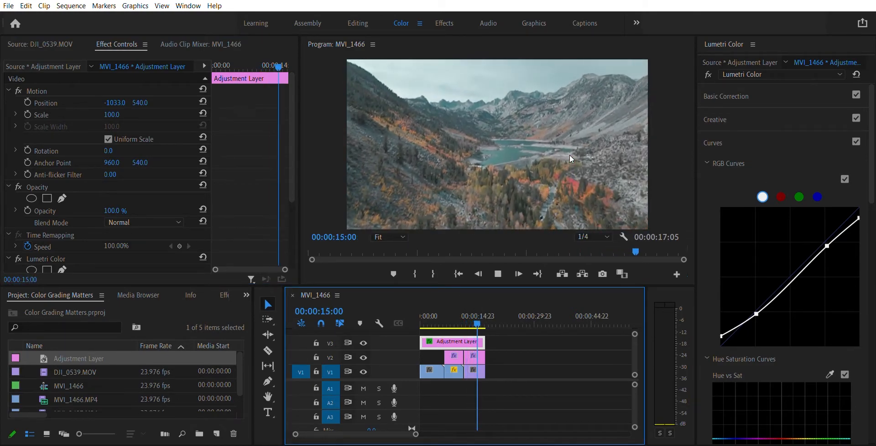
{"action": "key", "text": "space"}
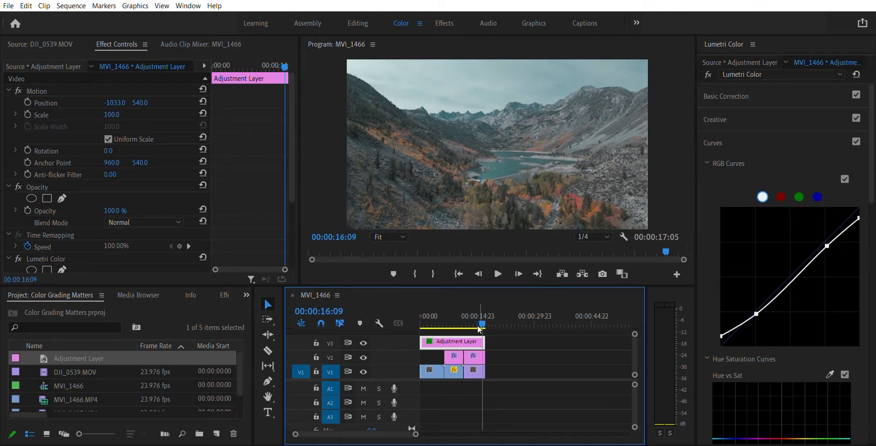
{"action": "left_click", "coordinate": [120, 94]}
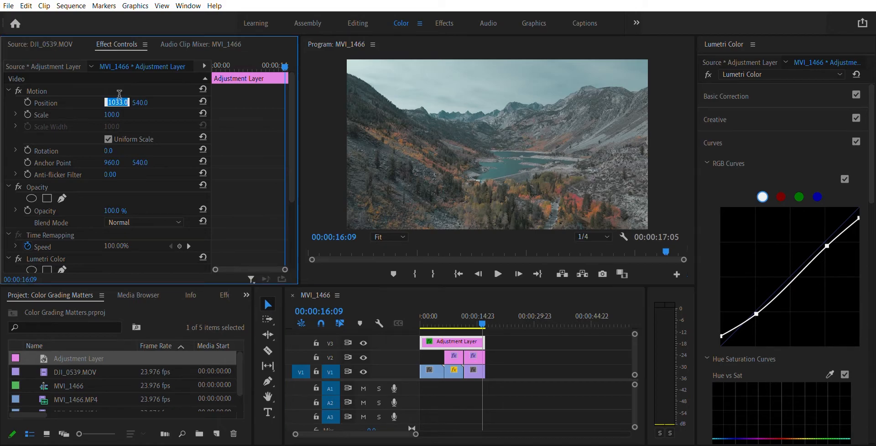
{"action": "type", "text": "960"}
{"action": "key", "text": "Return"}
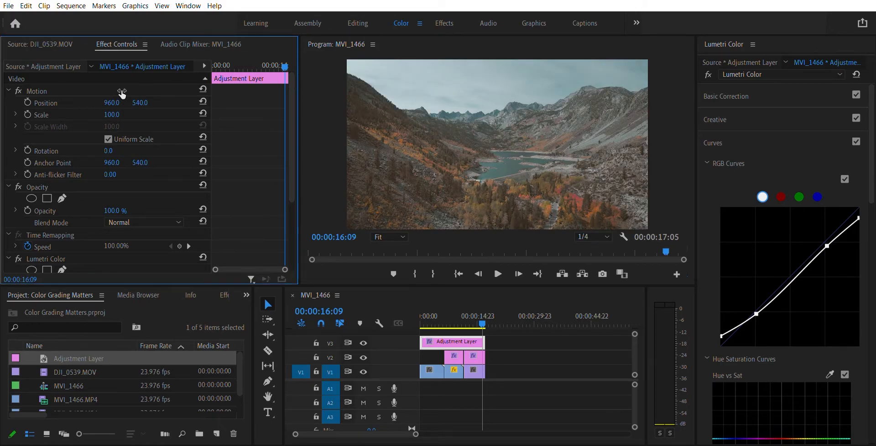
Play the end of the drone clip and go back to the lakeside clip to examine the graded look
{"action": "left_click_drag", "start_coordinate": [466, 325], "coordinate": [468, 305]}
{"action": "key", "text": "space"}
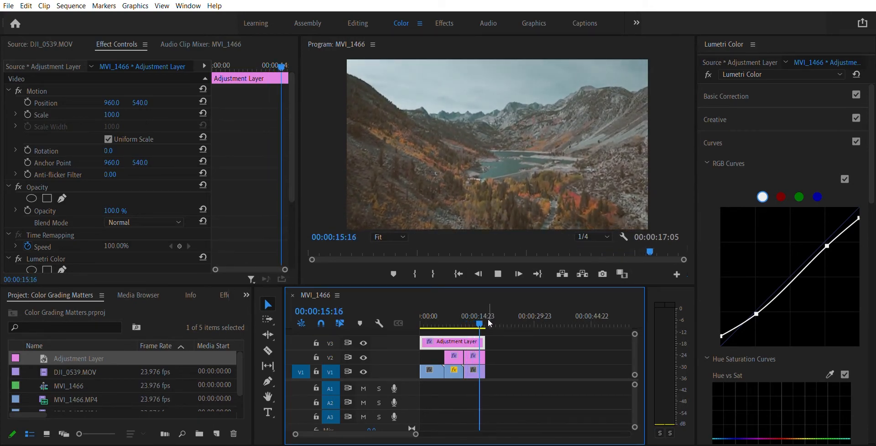
{"action": "left_click_drag", "start_coordinate": [480, 306], "coordinate": [483, 309]}
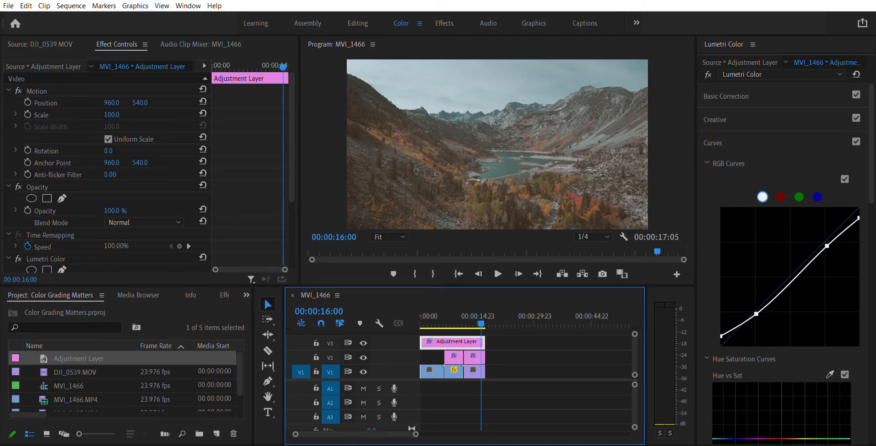
{"action": "left_click_drag", "start_coordinate": [461, 323], "coordinate": [462, 323]}
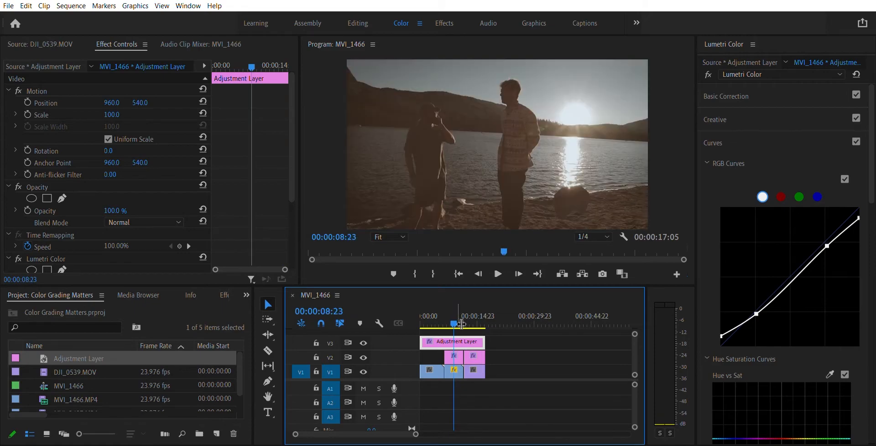
Import the ES_Mountain Spring High music track, place it on A1 at the sequence start, and play it against the clips
{"action": "left_click", "coordinate": [319, 445]}
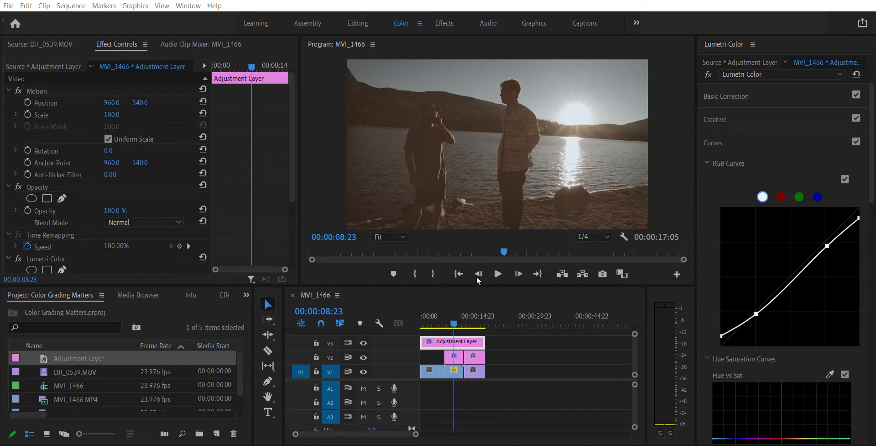
{"action": "scroll", "coordinate": [224, 392], "scroll_direction": "down", "scroll_amount": 1}
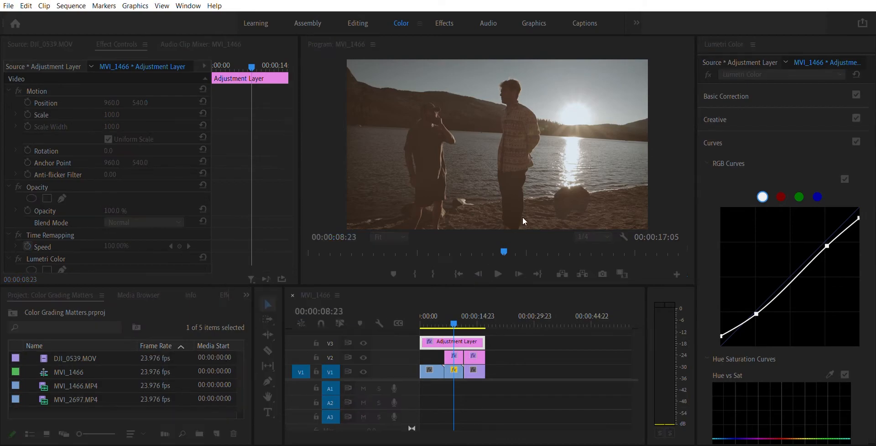
{"action": "left_click_drag", "start_coordinate": [102, 391], "coordinate": [433, 388]}
{"action": "key", "text": "space"}
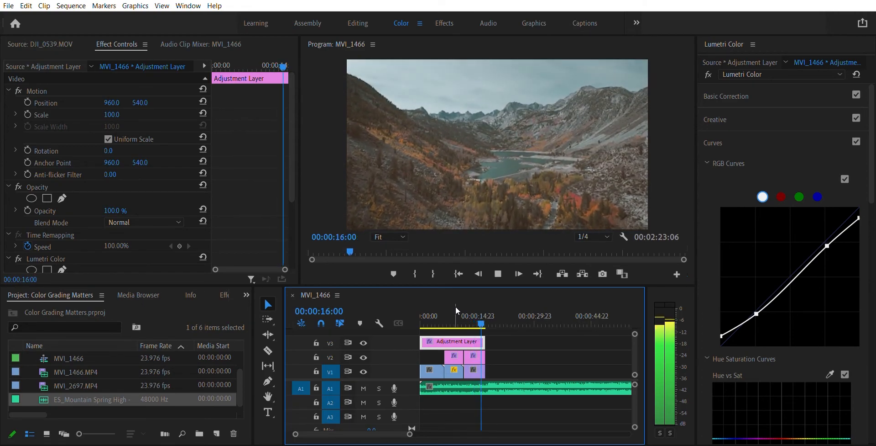
{"action": "key", "text": "space"}
Cut the music clip on A1 at the end of the drone clip and delete the excess part
{"action": "key", "text": "Home"}
{"action": "left_click", "coordinate": [268, 351]}
{"action": "left_click", "coordinate": [486, 387]}
{"action": "key", "text": "v"}
{"action": "left_click", "coordinate": [527, 384]}
{"action": "key", "text": "Delete"}
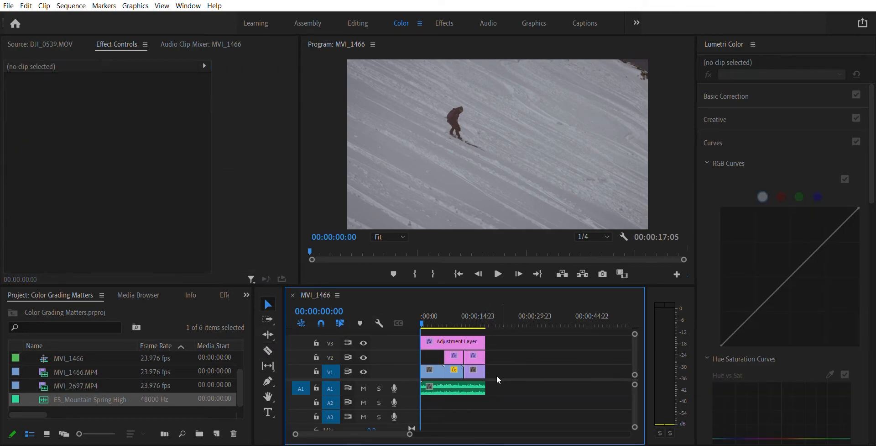
Turn off the Lumetri Color effect on the V3 adjustment layer and both V2 adjustment layers
{"action": "left_click", "coordinate": [431, 341]}
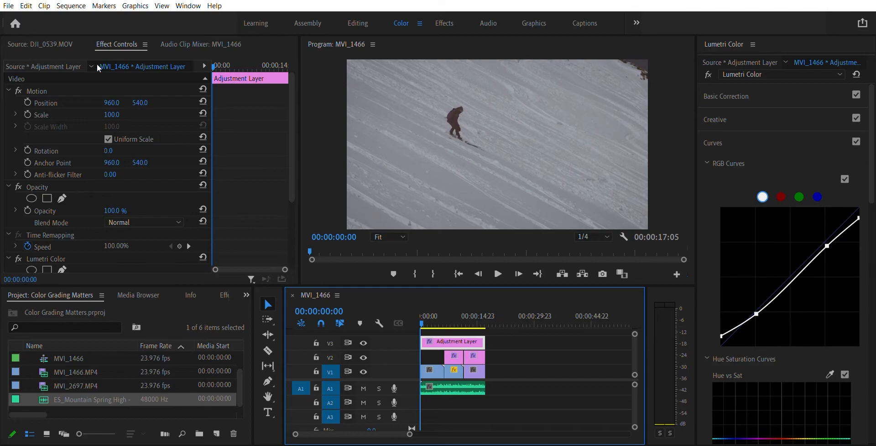
{"action": "scroll", "coordinate": [41, 182], "scroll_direction": "down", "scroll_amount": 4}
{"action": "left_click", "coordinate": [18, 167]}
{"action": "left_click", "coordinate": [458, 353]}
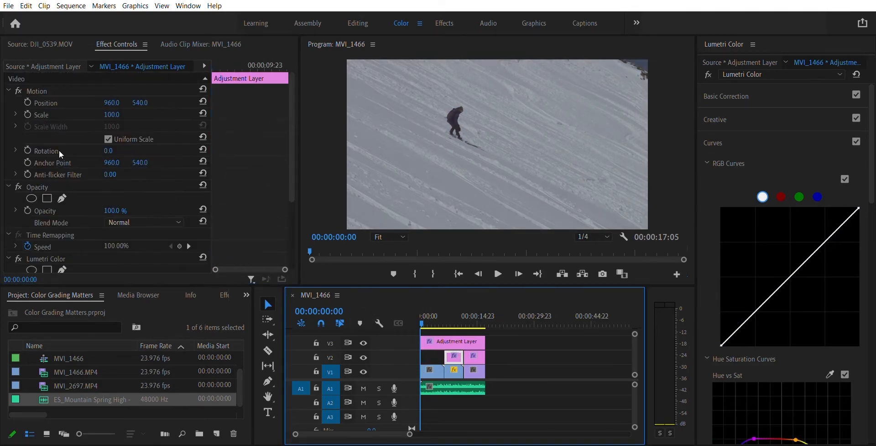
{"action": "scroll", "coordinate": [52, 210], "scroll_direction": "down", "scroll_amount": 3}
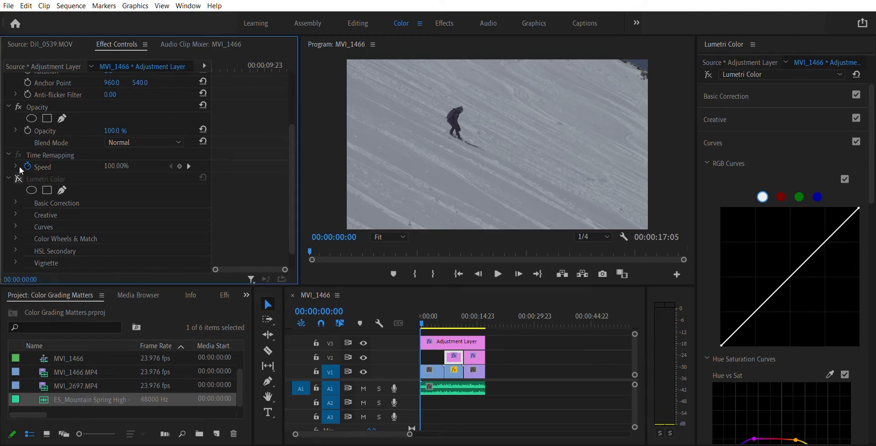
{"action": "left_click", "coordinate": [475, 356]}
{"action": "scroll", "coordinate": [35, 199], "scroll_direction": "down", "scroll_amount": 3}
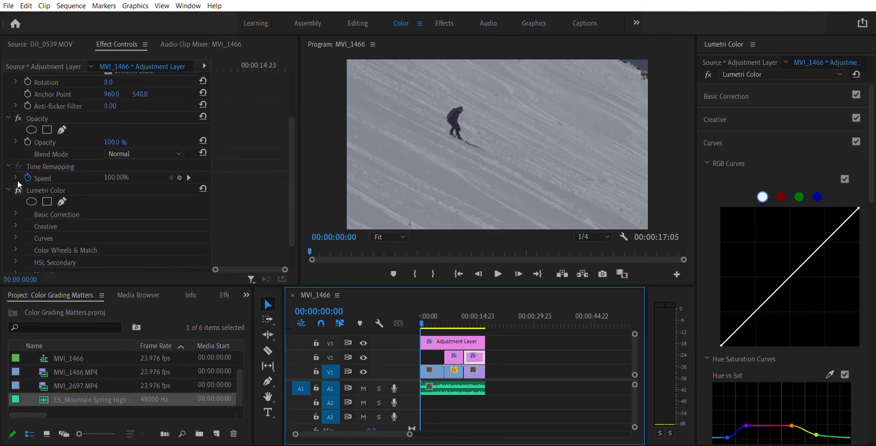
Extend the music clip to 00:00:19:04, fade its level from 0 dB at 00:00:15:09 to -281.1 dB at 00:00:18:20, and save the project
{"action": "left_click", "coordinate": [440, 388]}
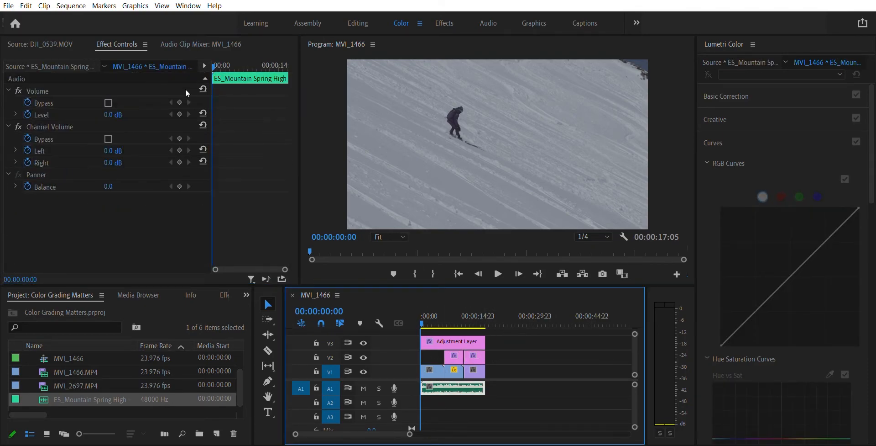
{"action": "left_click", "coordinate": [479, 310]}
{"action": "left_click_drag", "start_coordinate": [489, 387], "coordinate": [496, 384]}
{"action": "left_click", "coordinate": [180, 114]}
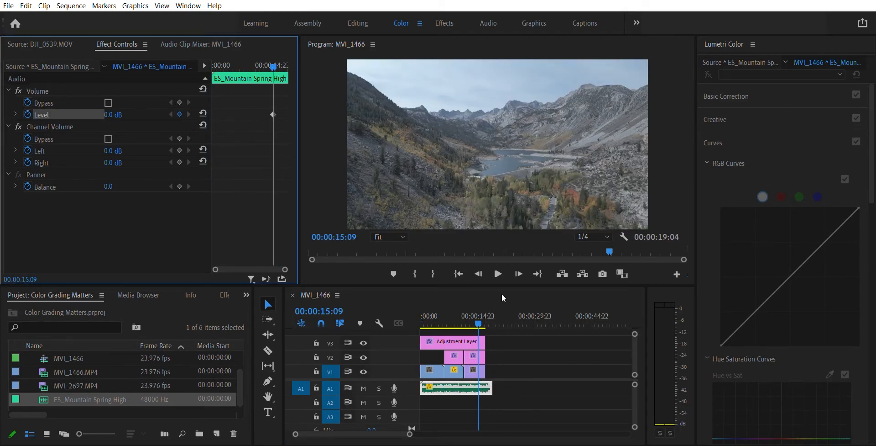
{"action": "left_click", "coordinate": [492, 308]}
{"action": "left_click_drag", "start_coordinate": [113, 115], "coordinate": [93, 115]}
{"action": "key", "text": "ctrl+s"}
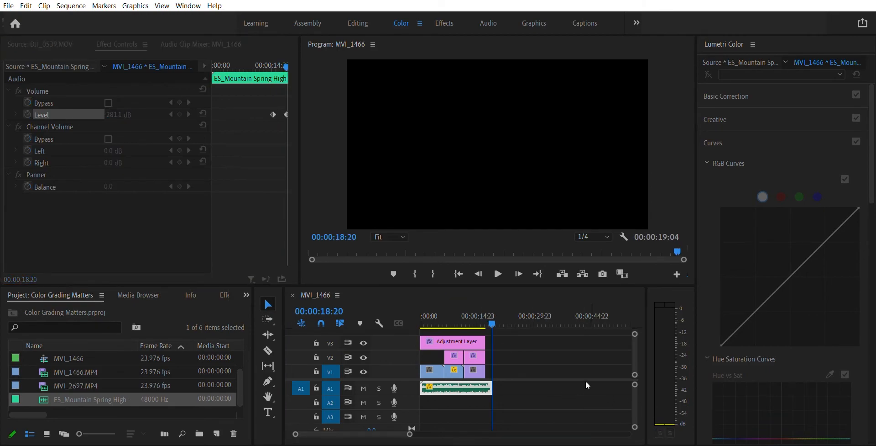
Play the whole sequence with the music to view the ungraded clips and return to the start
{"action": "left_click_drag", "start_coordinate": [467, 316], "coordinate": [376, 308]}
{"action": "key", "text": "space"}
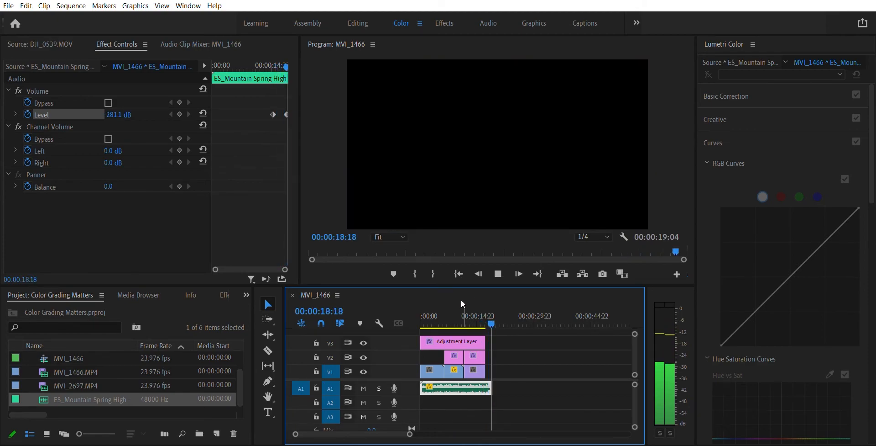
{"action": "key", "text": "Home"}
Turn the Lumetri Color effect back on for the V3 adjustment layer and both V2 adjustment layers
{"action": "left_click", "coordinate": [464, 339]}
{"action": "scroll", "coordinate": [91, 173], "scroll_direction": "down", "scroll_amount": 3}
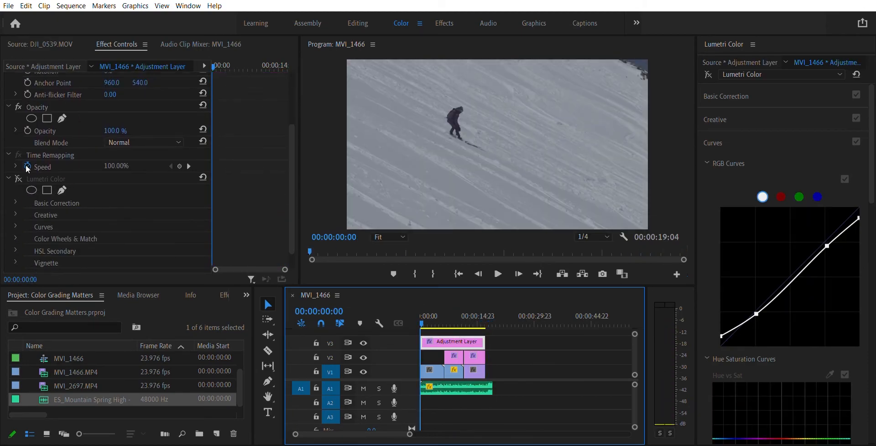
{"action": "left_click", "coordinate": [12, 170]}
{"action": "left_click", "coordinate": [18, 178]}
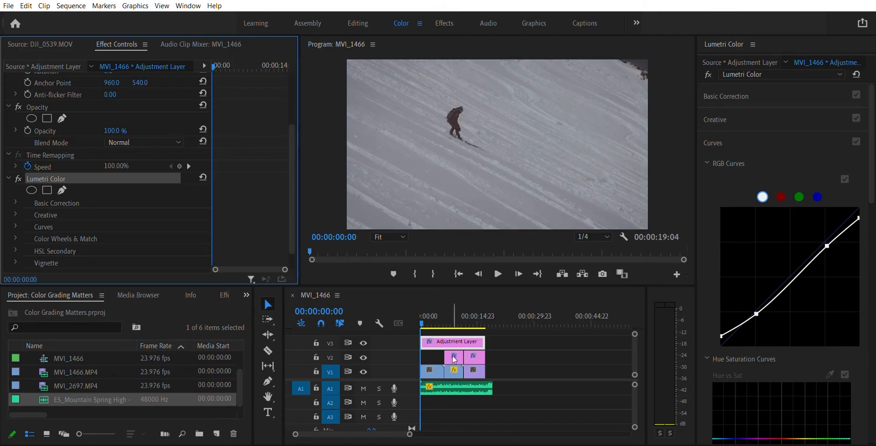
{"action": "left_click", "coordinate": [457, 344]}
{"action": "left_click", "coordinate": [18, 258]}
{"action": "left_click", "coordinate": [473, 358]}
{"action": "left_click", "coordinate": [18, 259]}
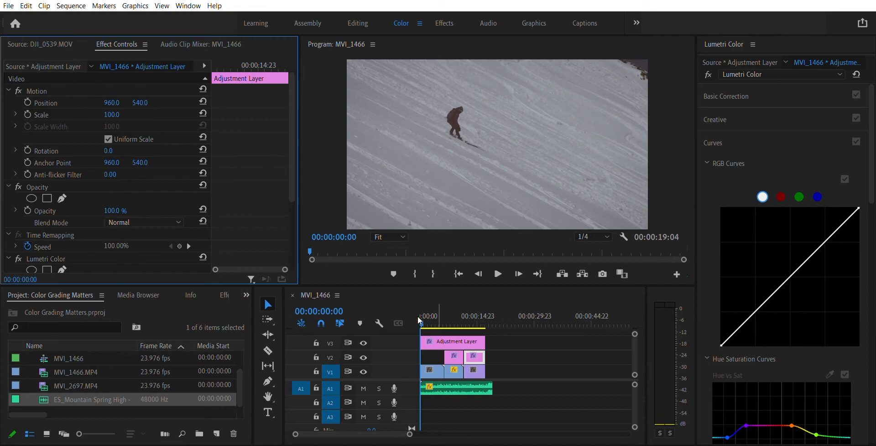
Set the V3 adjustment layer's Lumetri temperature to -8.5 and play the graded sequence through to the end
{"action": "left_click_drag", "start_coordinate": [427, 313], "coordinate": [421, 312]}
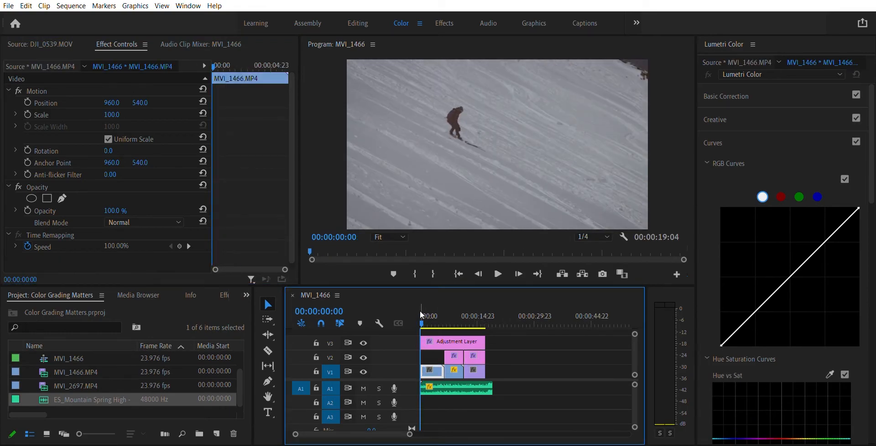
{"action": "left_click", "coordinate": [439, 341]}
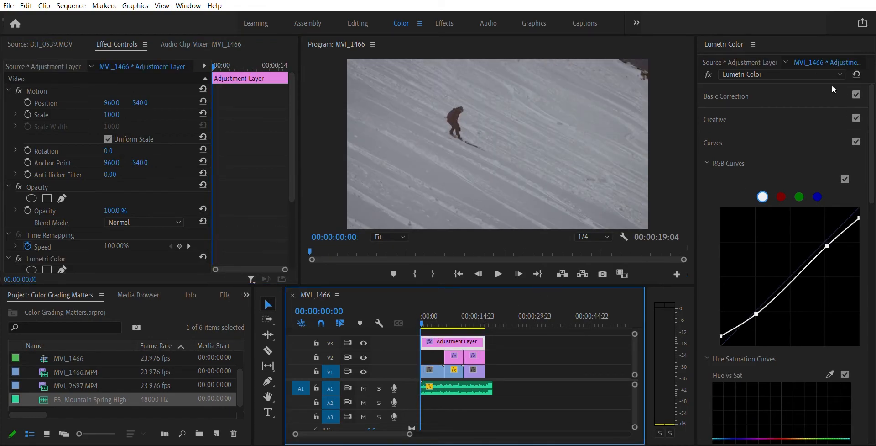
{"action": "left_click", "coordinate": [765, 92]}
{"action": "left_click_drag", "start_coordinate": [800, 160], "coordinate": [796, 152]}
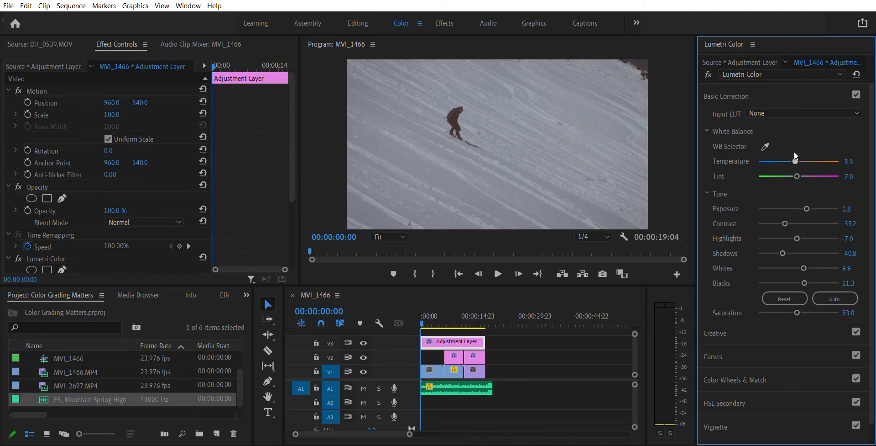
{"action": "key", "text": "space"}
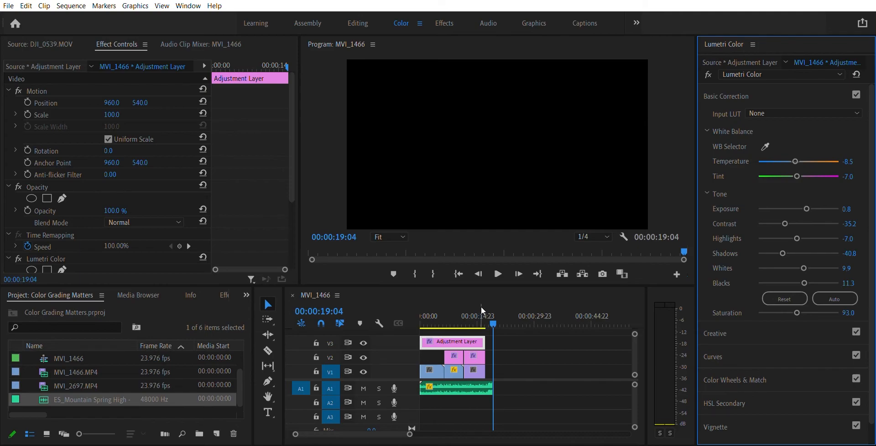
In the V3 adjustment layer's basic correction, set contrast to -28.2, shadows to -14.1 and whites to 18.3, checking on the ski clip
{"action": "left_click_drag", "start_coordinate": [482, 305], "coordinate": [437, 307]}
{"action": "scroll", "coordinate": [760, 261], "scroll_direction": "down", "scroll_amount": 1}
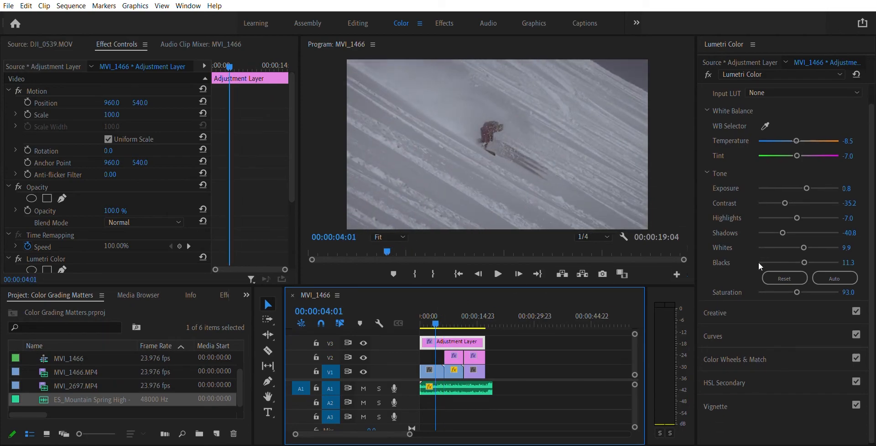
{"action": "left_click_drag", "start_coordinate": [785, 202], "coordinate": [787, 189]}
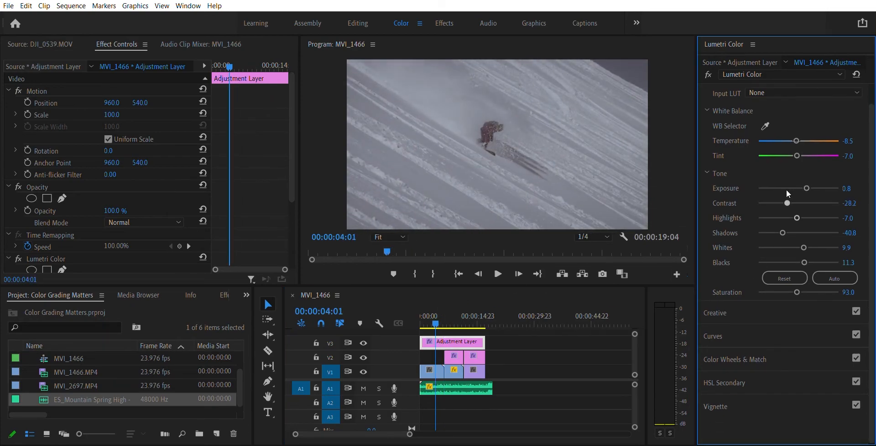
{"action": "left_click_drag", "start_coordinate": [783, 233], "coordinate": [793, 233]}
{"action": "left_click_drag", "start_coordinate": [805, 262], "coordinate": [806, 262]}
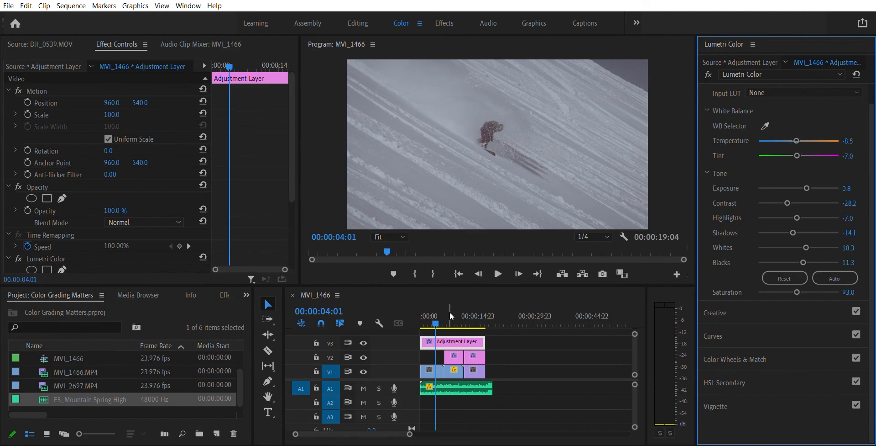
{"action": "left_click_drag", "start_coordinate": [436, 315], "coordinate": [439, 313]}
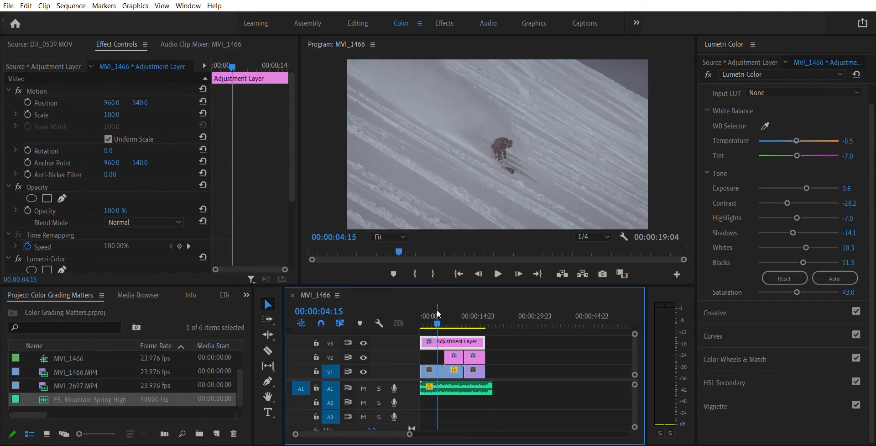